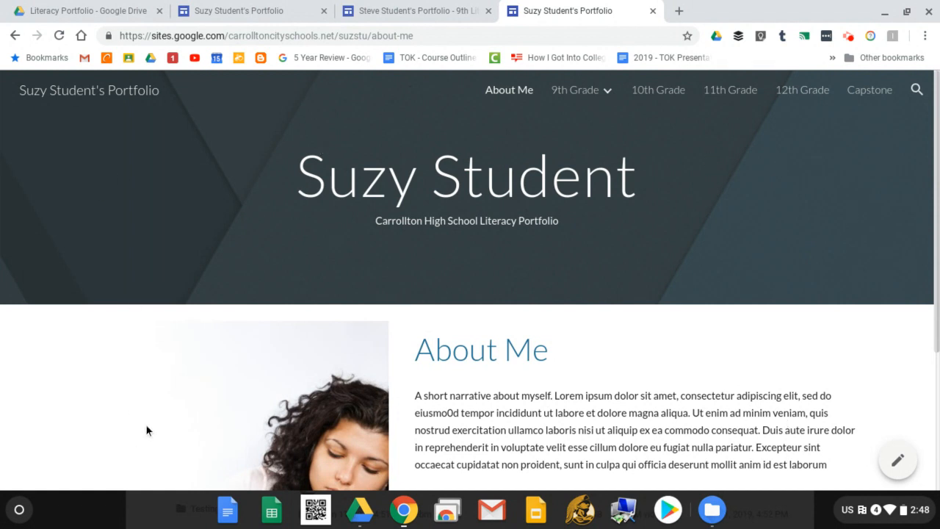
Scroll through the live About Me page, then view the published 12th Grade page.
scroll(484, 353, "down", 2)
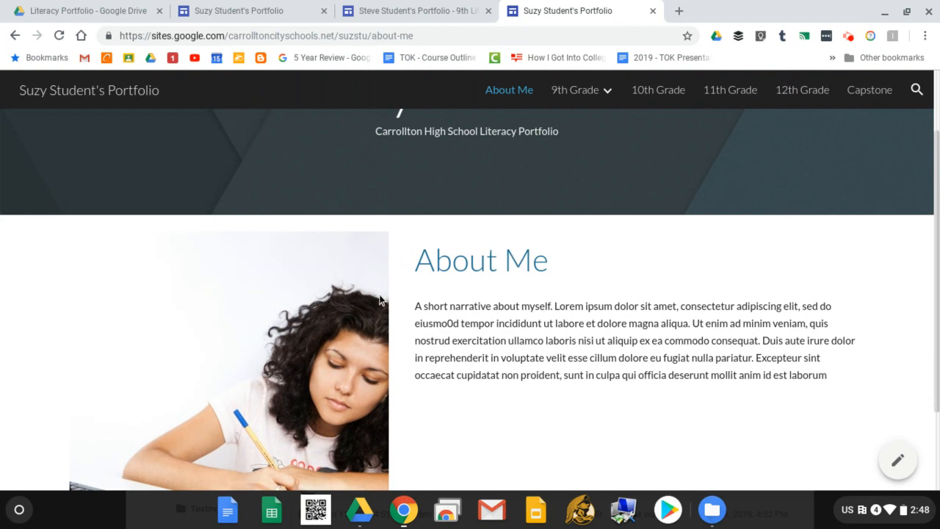
scroll(603, 325, "up", 2)
scroll(550, 331, "down", 3)
scroll(277, 398, "up", 3)
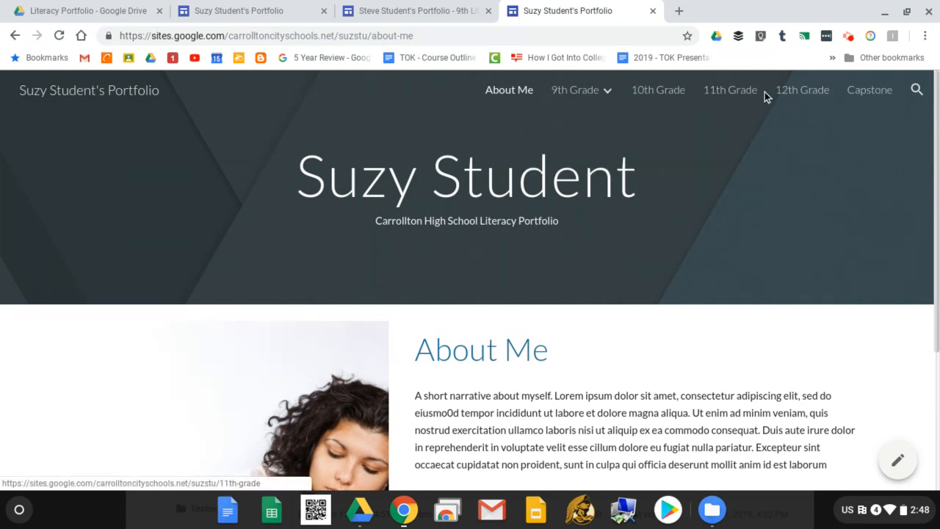
left_click(803, 90)
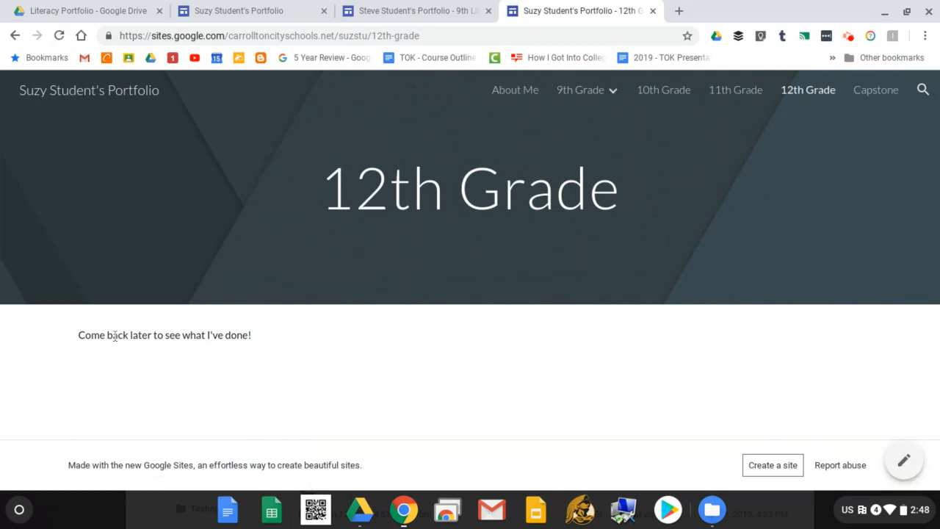
Open and read the published 9th Lit: Paper 1 page from the 9th Grade menu.
mouse_move(602, 93)
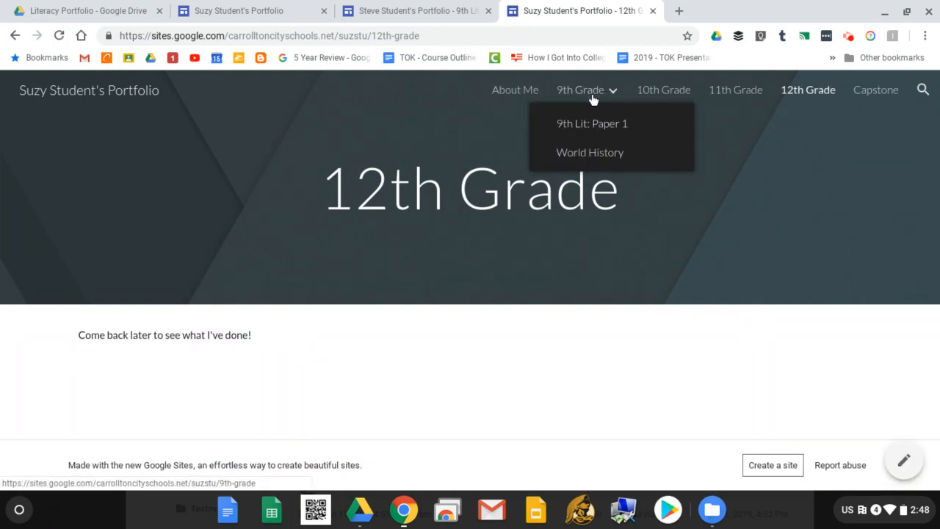
left_click(605, 122)
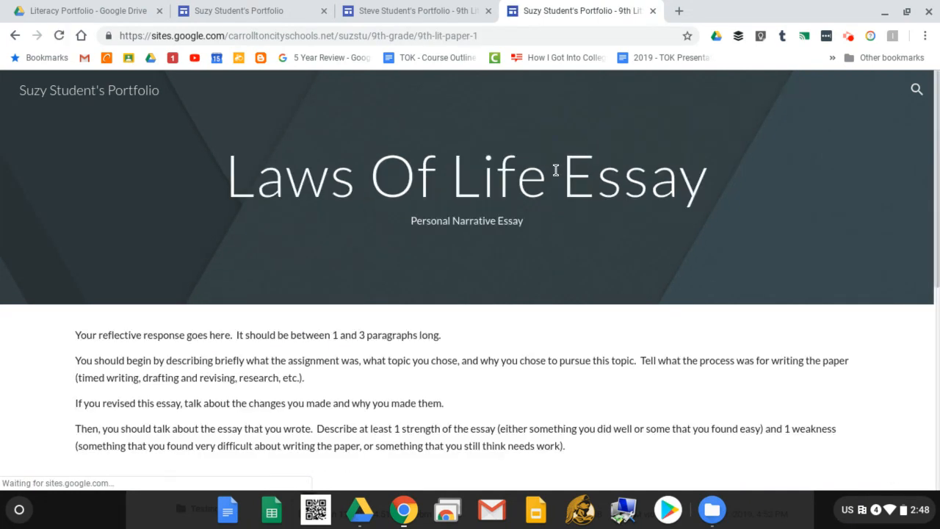
scroll(573, 242, "down", 4)
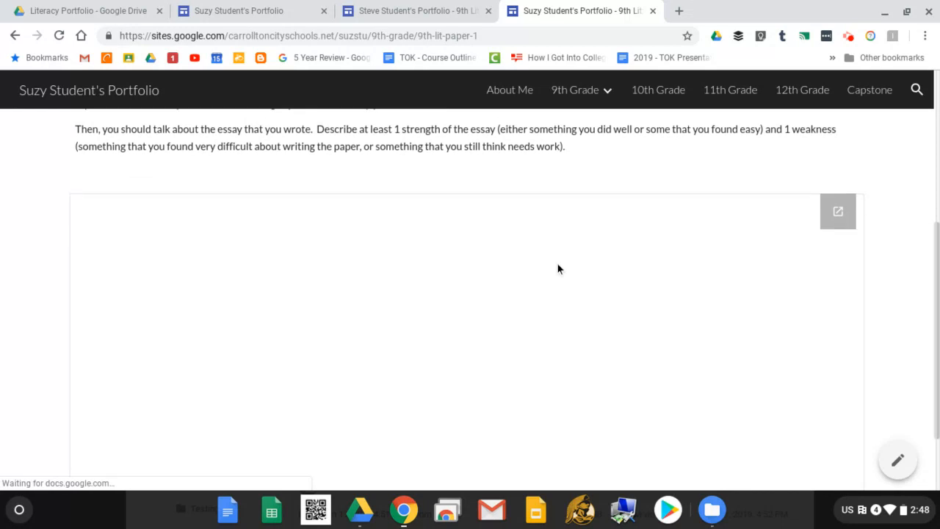
scroll(563, 264, "down", 1)
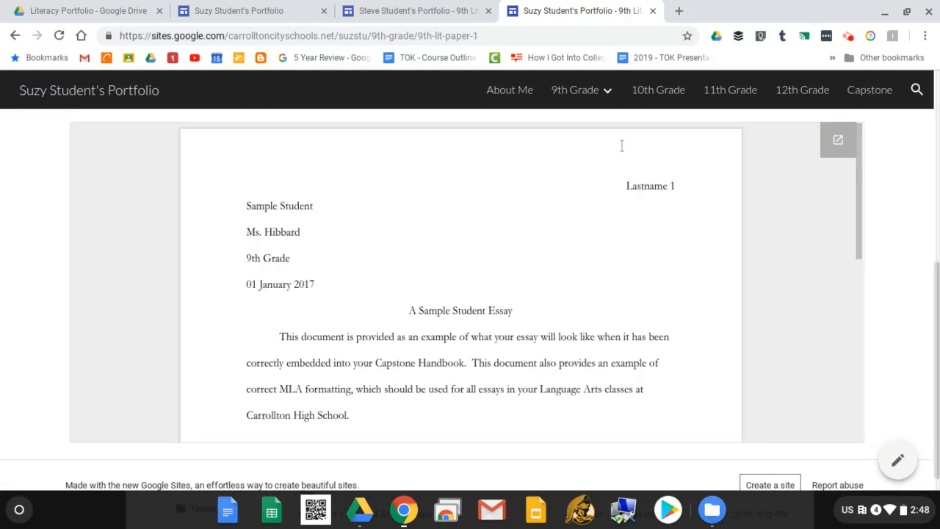
View the World History page, then return to the portfolio editor.
mouse_move(587, 89)
left_click(610, 153)
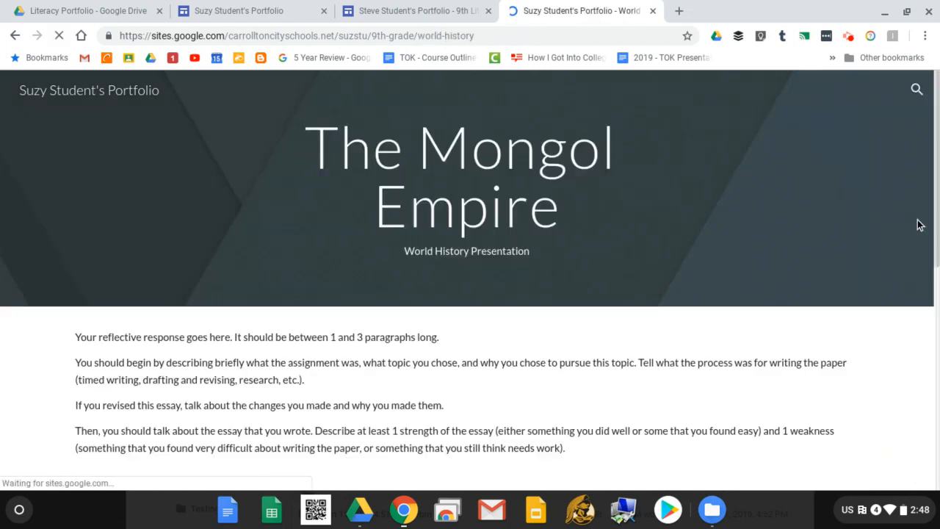
scroll(640, 249, "down", 2)
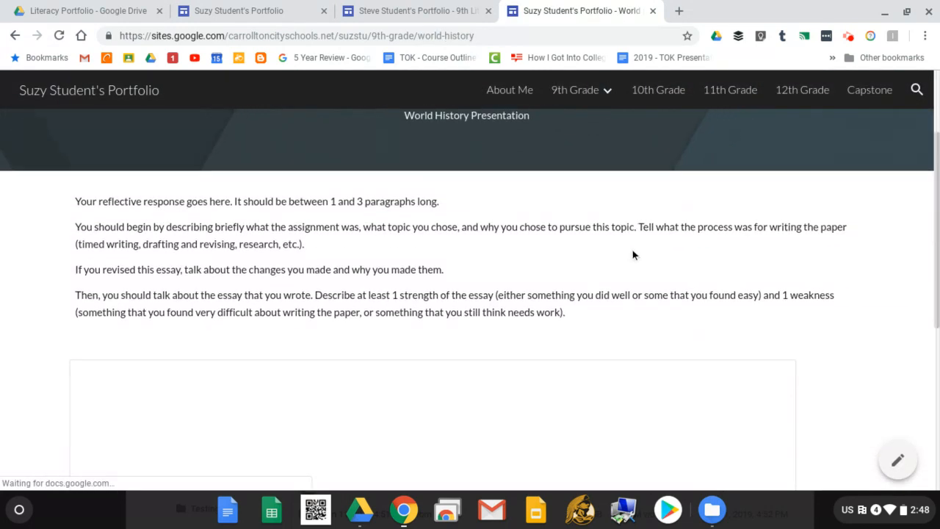
scroll(638, 259, "up", 2)
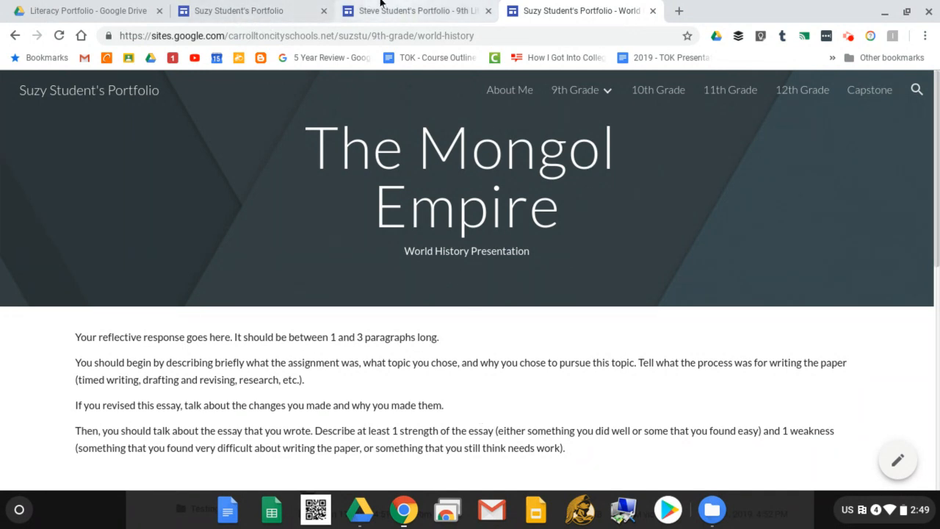
left_click(243, 10)
Replace the World History header image with the laptop-and-coffee photo from the Gallery.
mouse_move(312, 212)
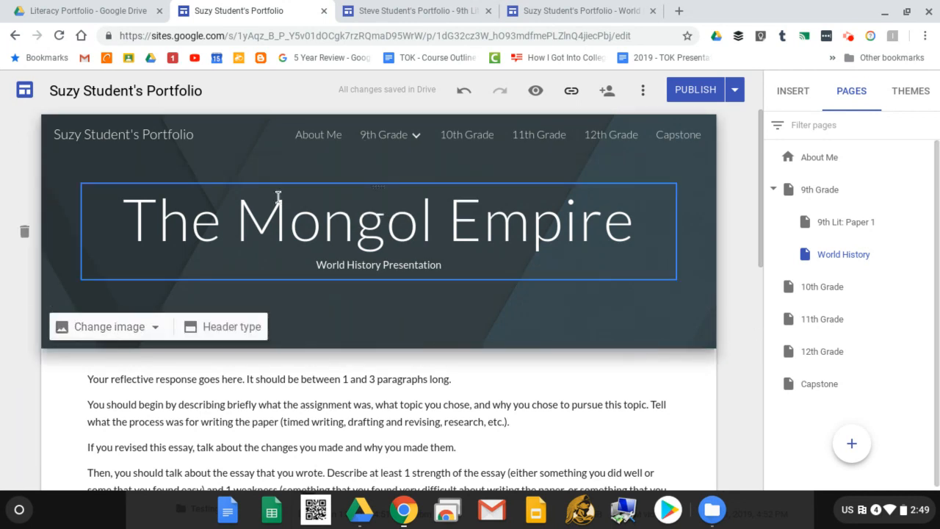
left_click(125, 334)
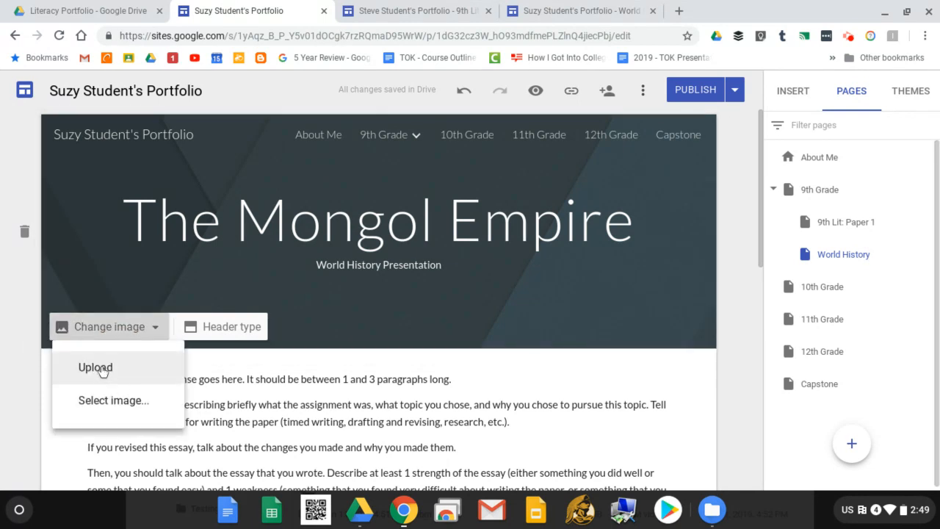
left_click(138, 401)
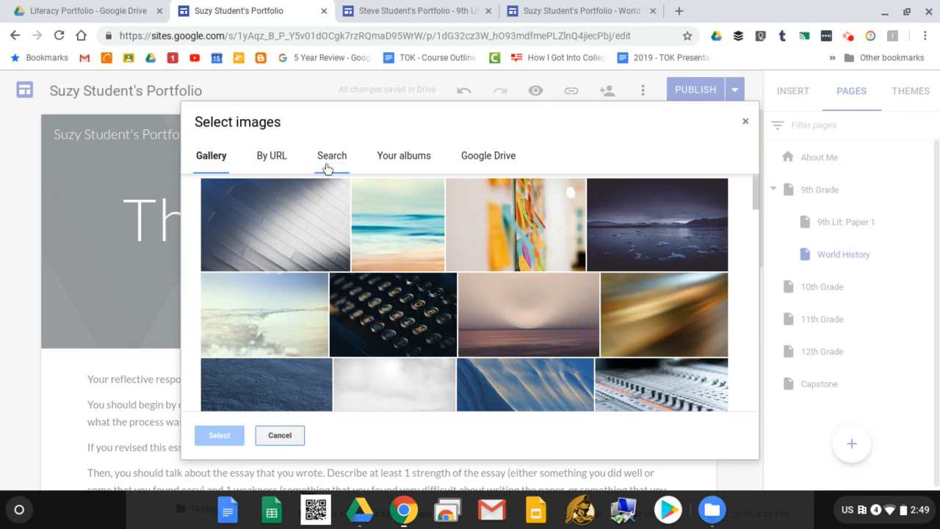
scroll(514, 304, "down", 2)
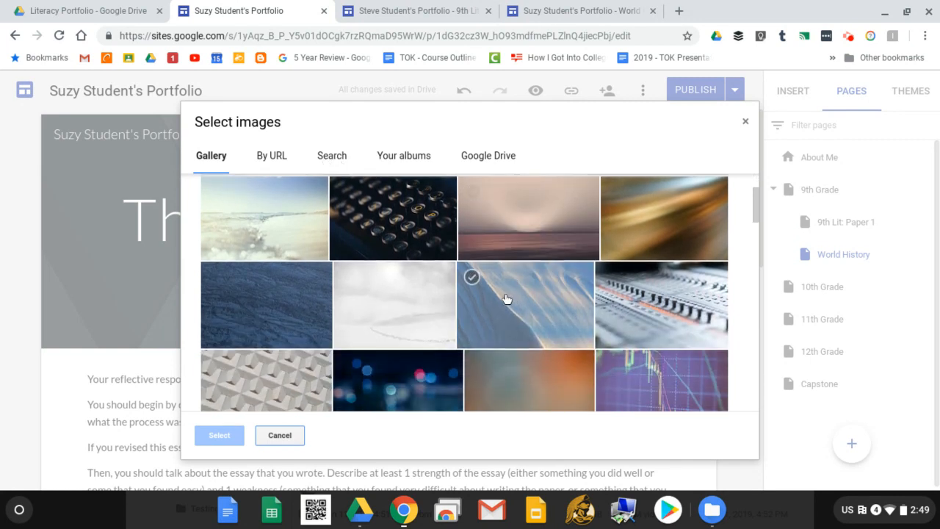
scroll(506, 297, "down", 3)
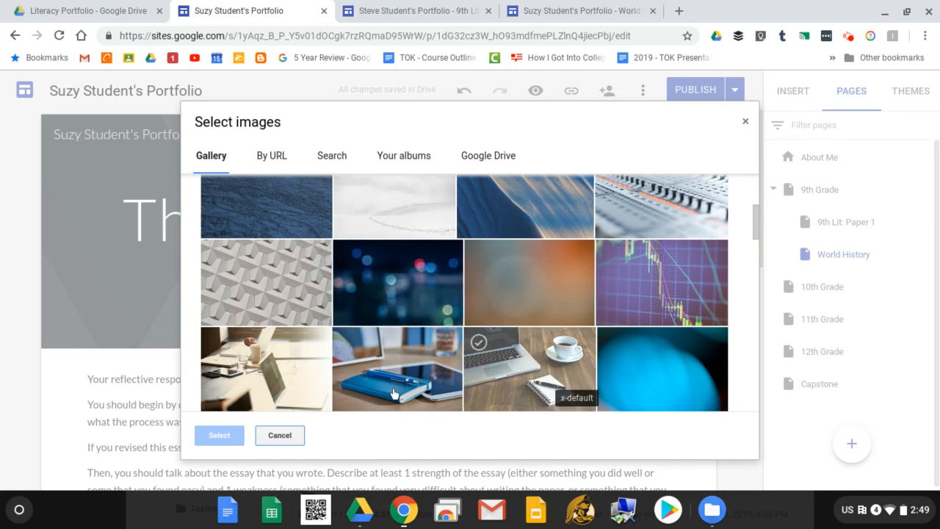
left_click(536, 367)
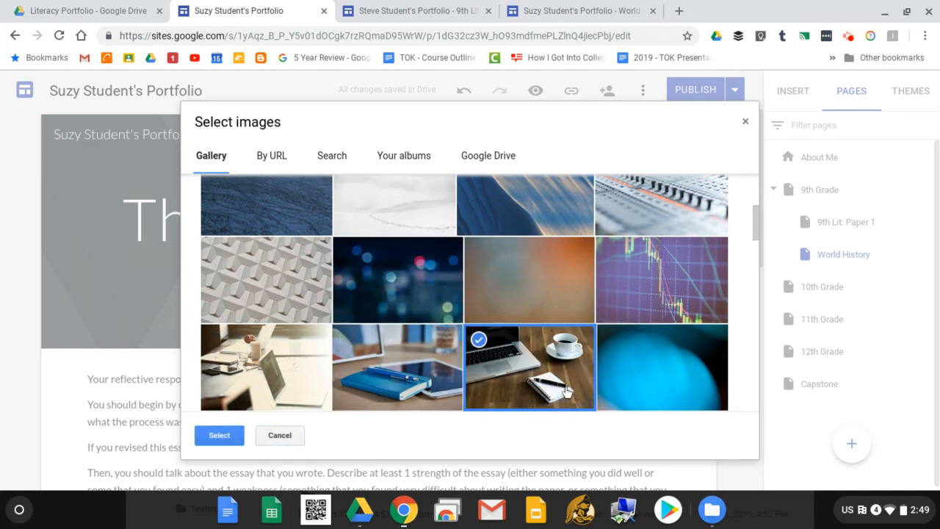
left_click(228, 438)
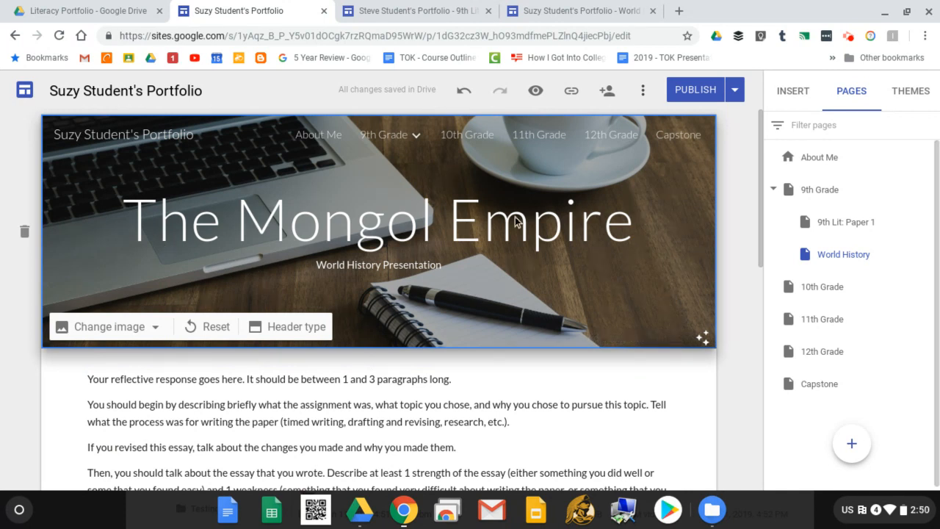
Use the laptop-and-coffee gallery photo for the About Me header, then reopen World History.
left_click(321, 137)
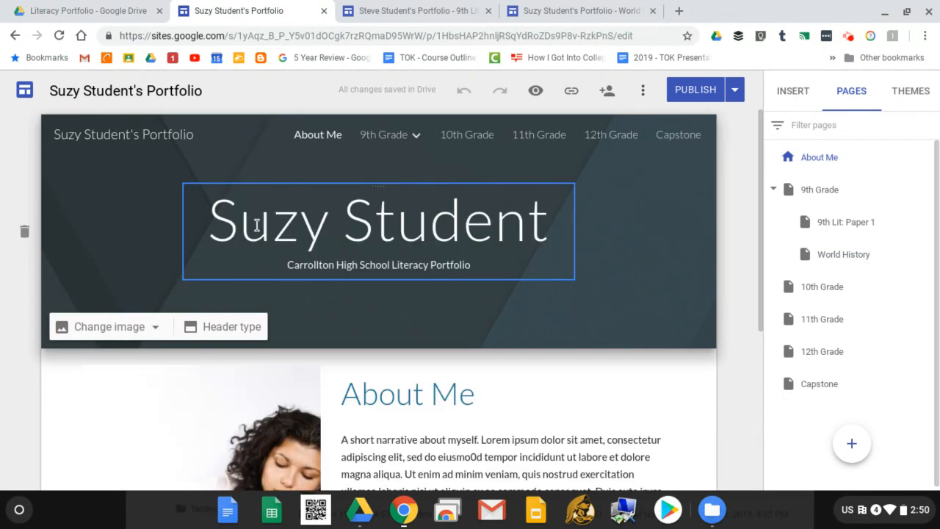
left_click(147, 326)
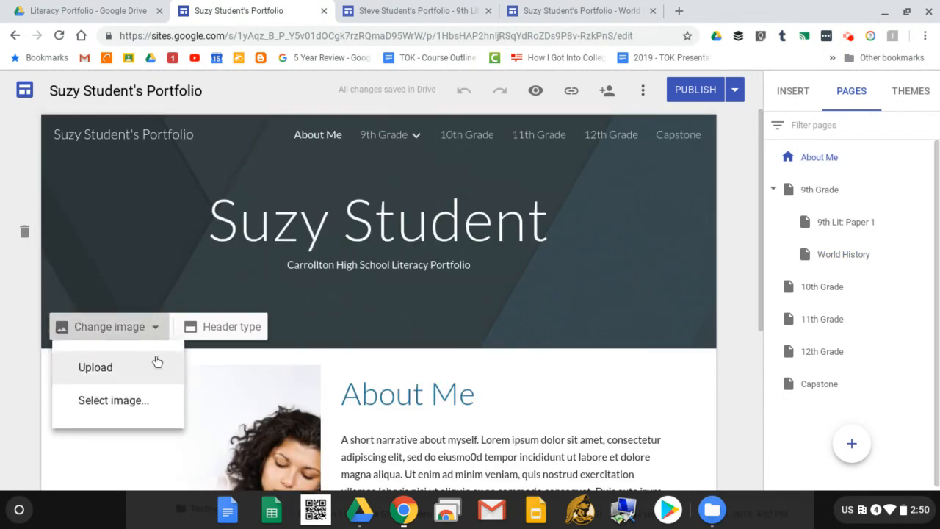
left_click(147, 399)
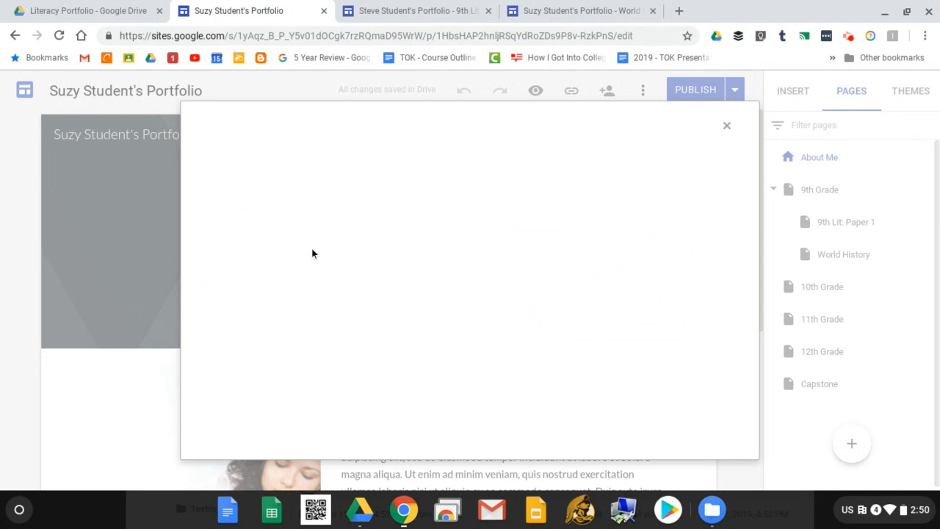
scroll(485, 287, "down", 10)
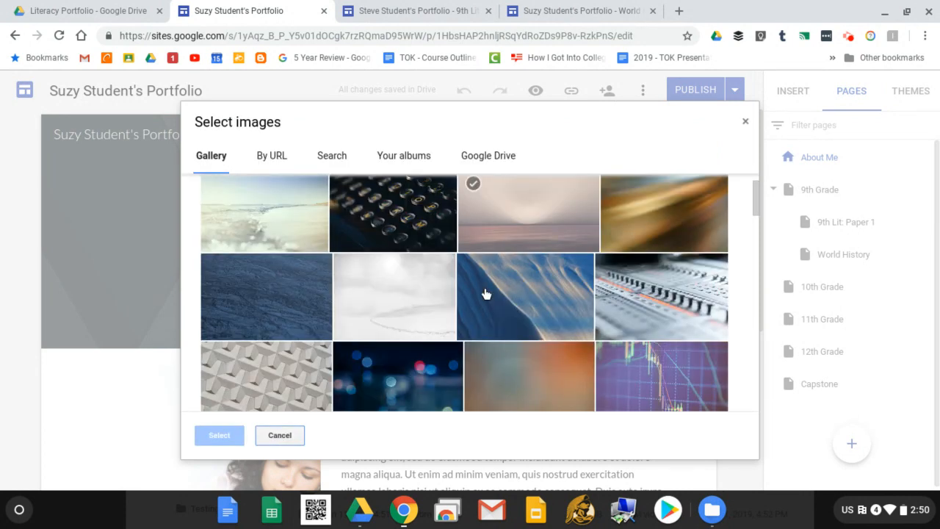
scroll(573, 301, "up", 3)
left_click(587, 287)
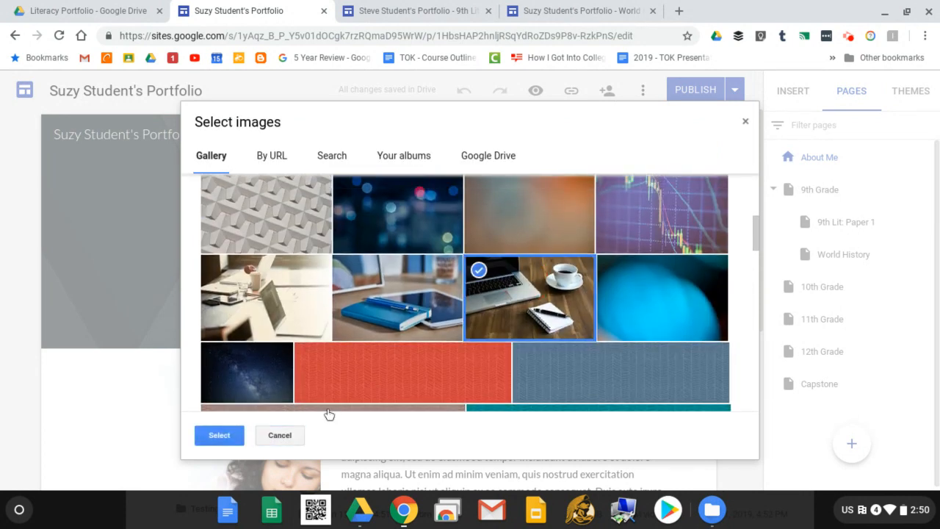
left_click(220, 435)
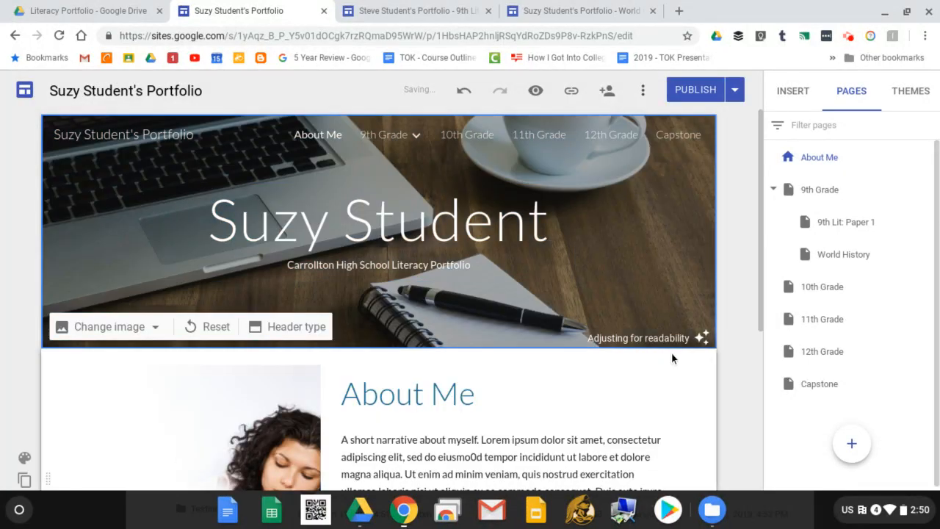
mouse_move(415, 137)
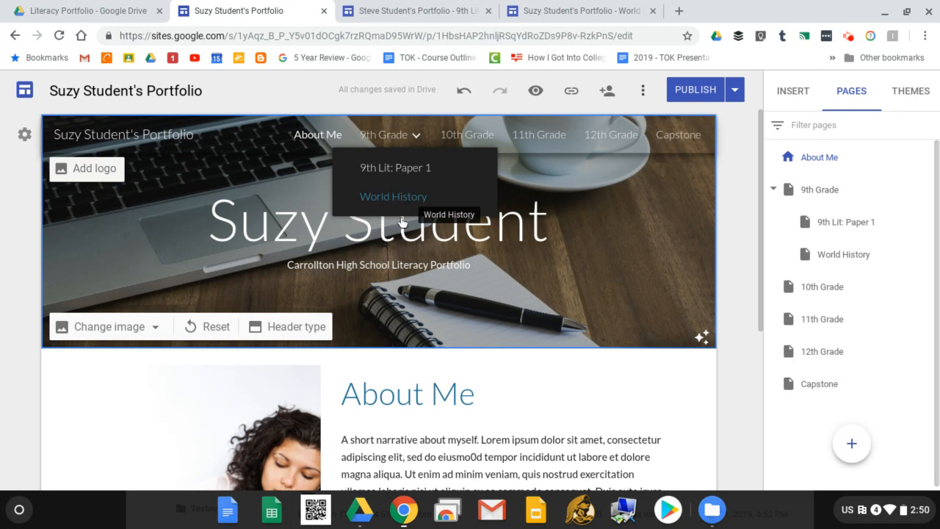
left_click(407, 199)
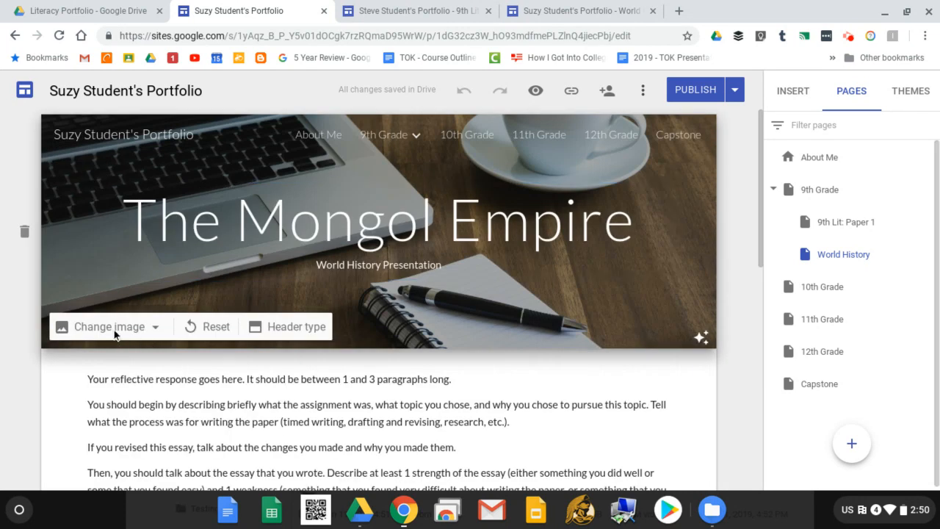
Search for 'map' images from the World History header's image picker.
left_click(140, 328)
left_click(132, 399)
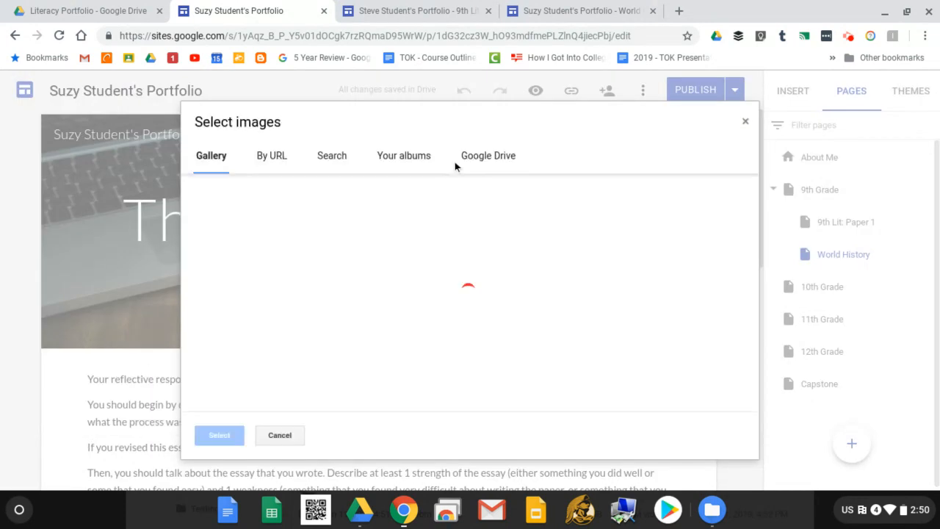
left_click(331, 160)
left_click(335, 202)
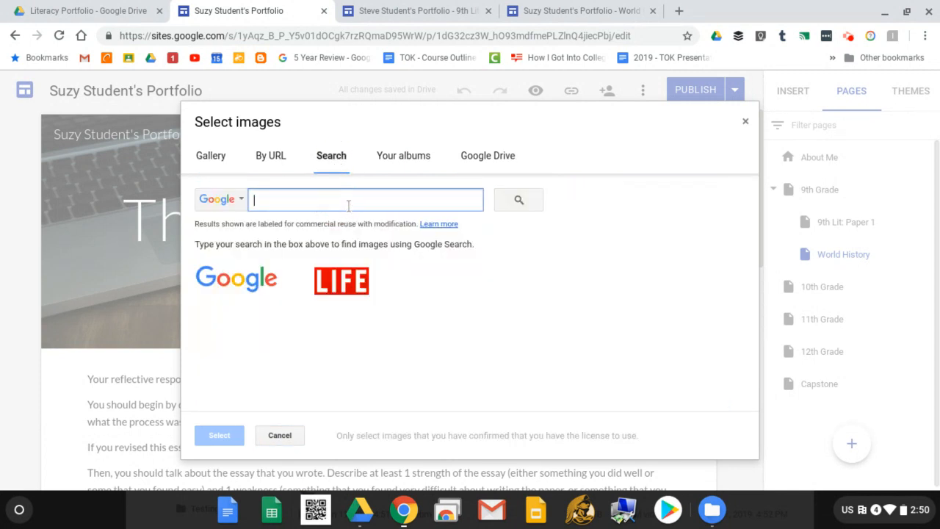
type("ma")
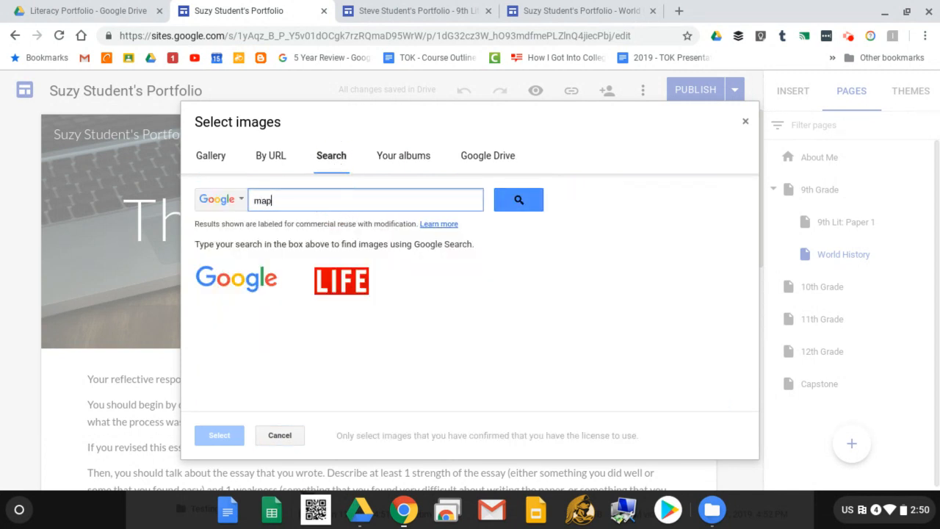
type("p")
key("Return")
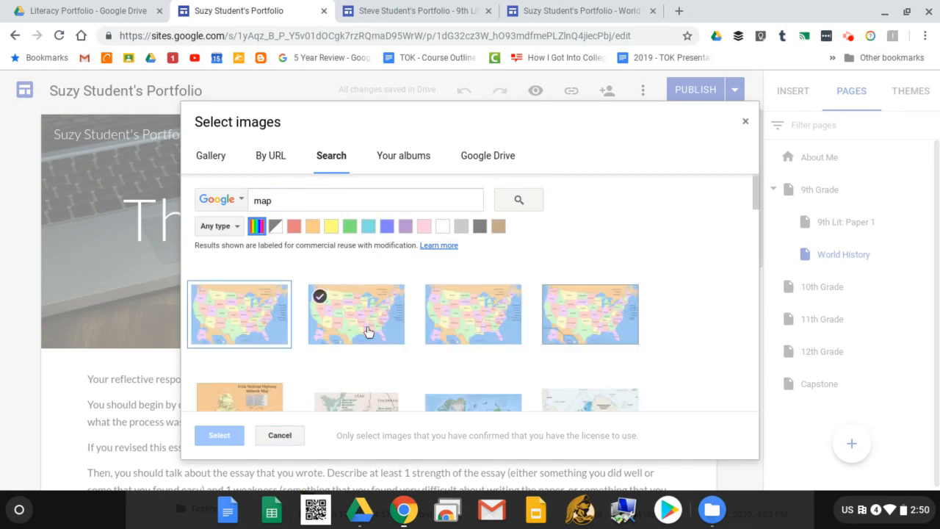
Set the old central Europe map as the World History header background.
scroll(470, 338, "down", 2)
scroll(478, 348, "down", 6)
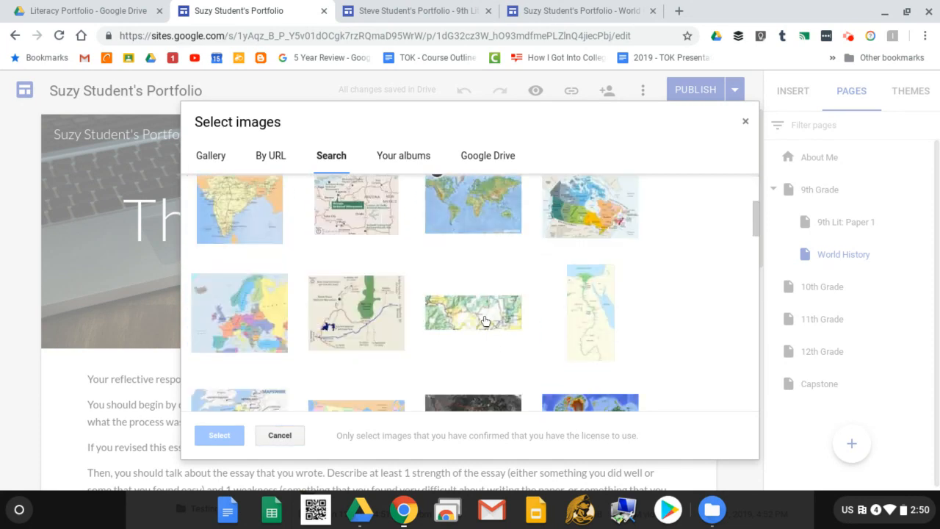
scroll(457, 303, "down", 1)
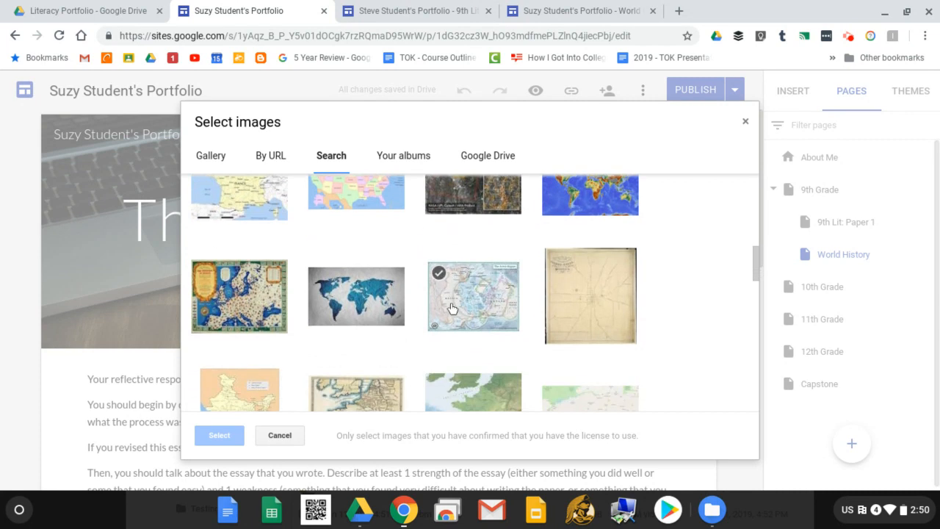
scroll(251, 330, "down", 5)
left_click(247, 287)
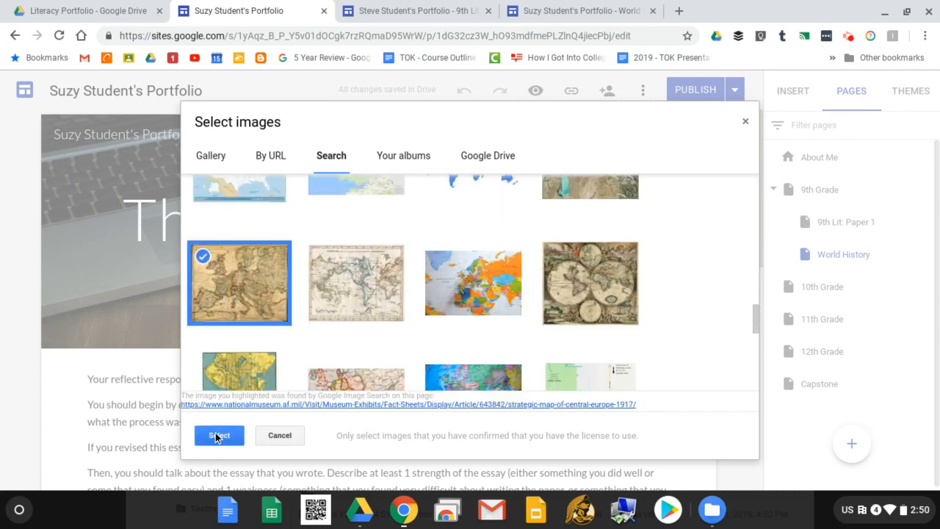
left_click(220, 437)
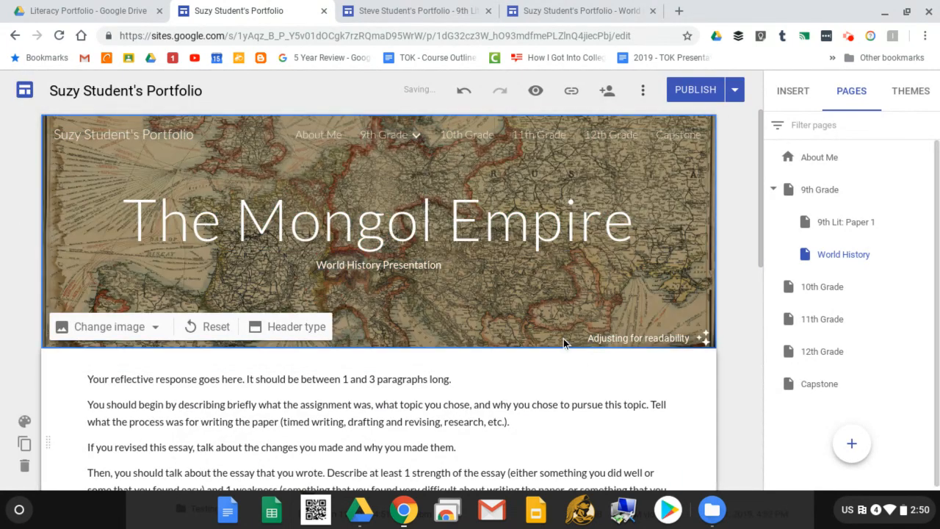
right_click(629, 281)
left_click(528, 317)
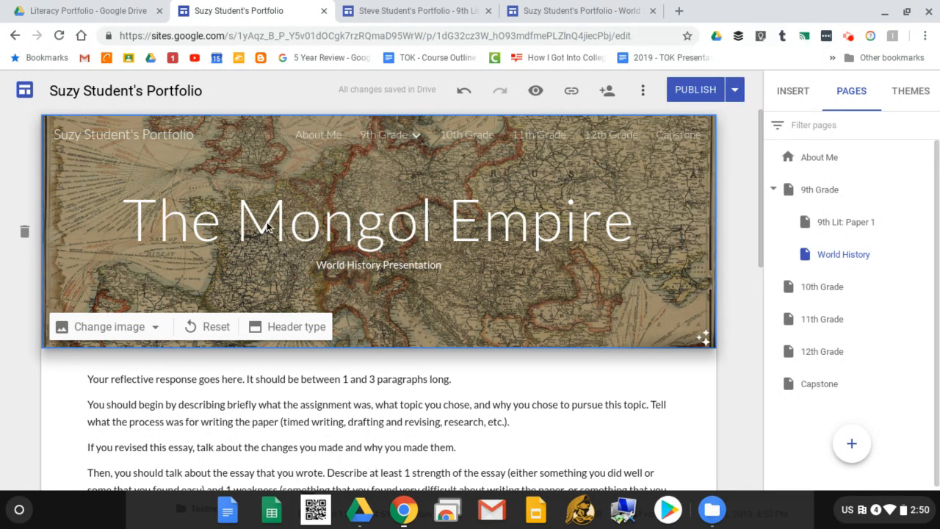
Check the styles of the title and reflection text, then show the Themes list.
left_click(467, 228)
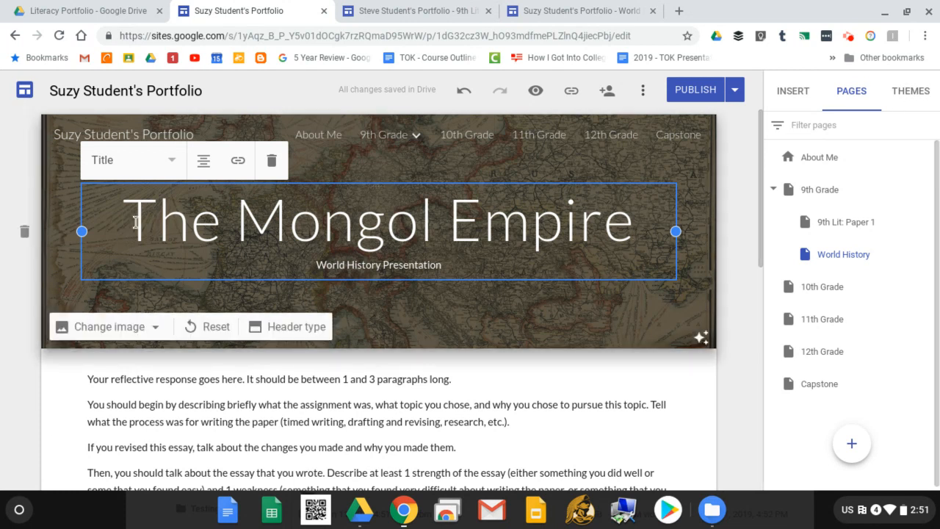
left_click(143, 379)
left_click(136, 341)
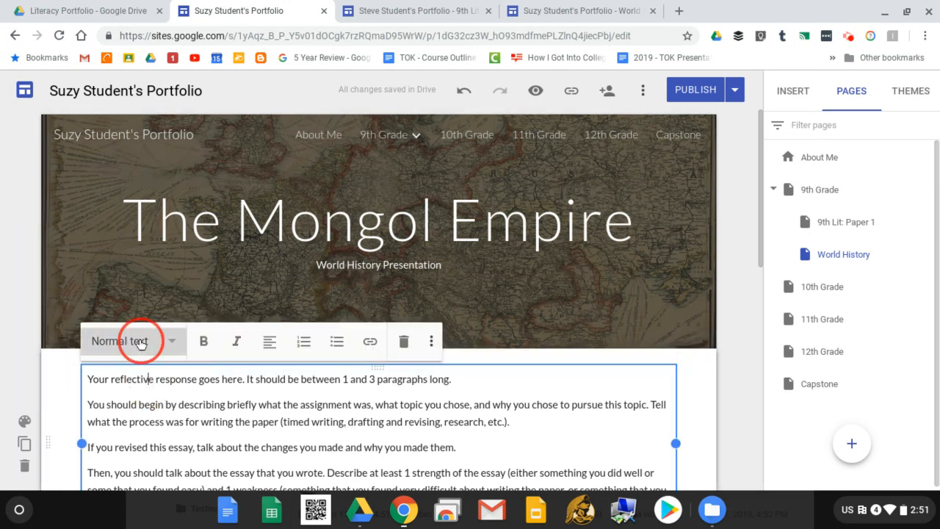
left_click(288, 448)
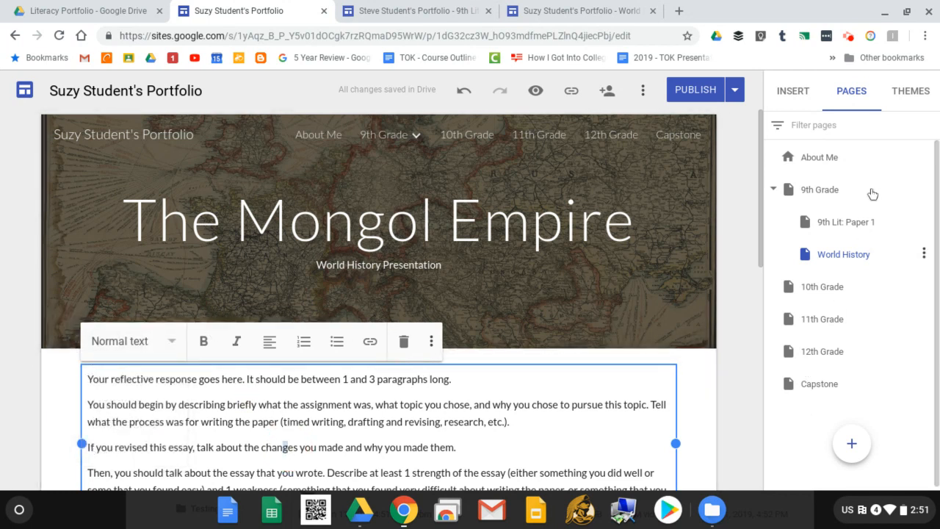
left_click(911, 91)
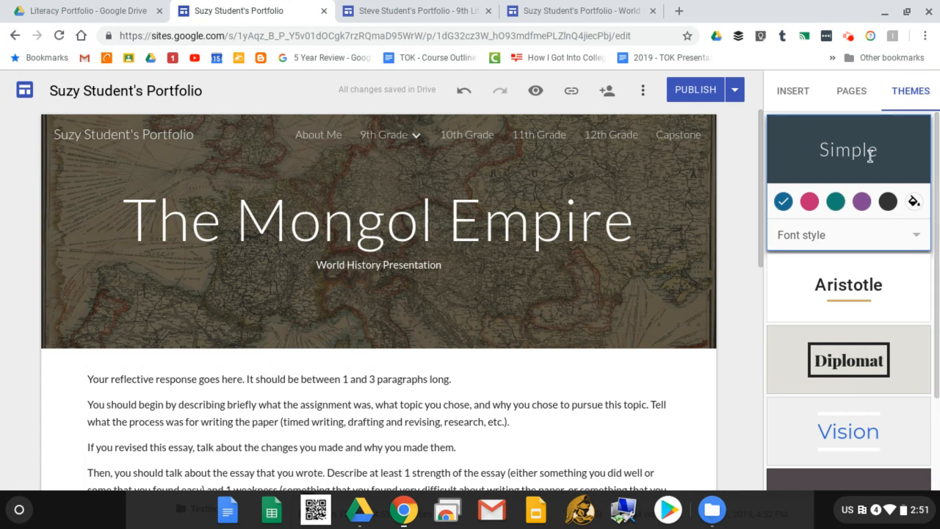
Try the Heavy font style on the Simple theme, then switch to Classic.
left_click(912, 91)
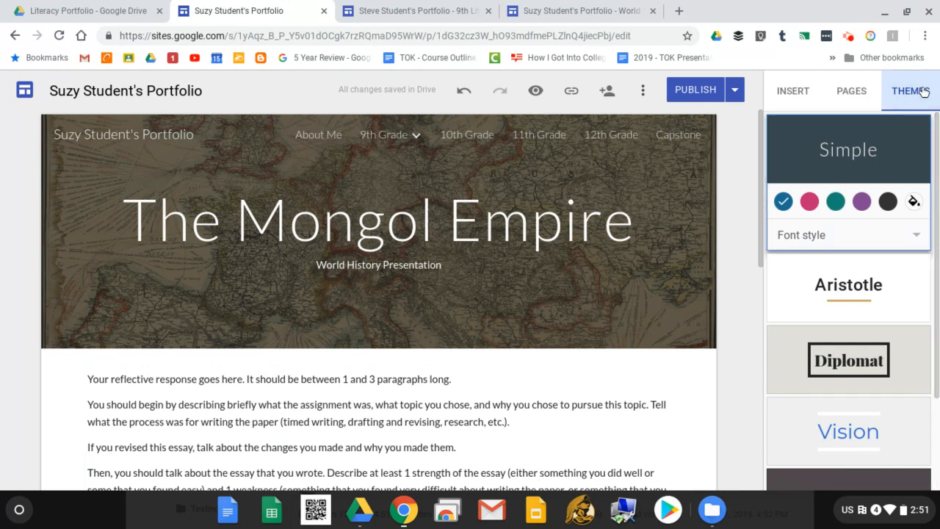
left_click(848, 233)
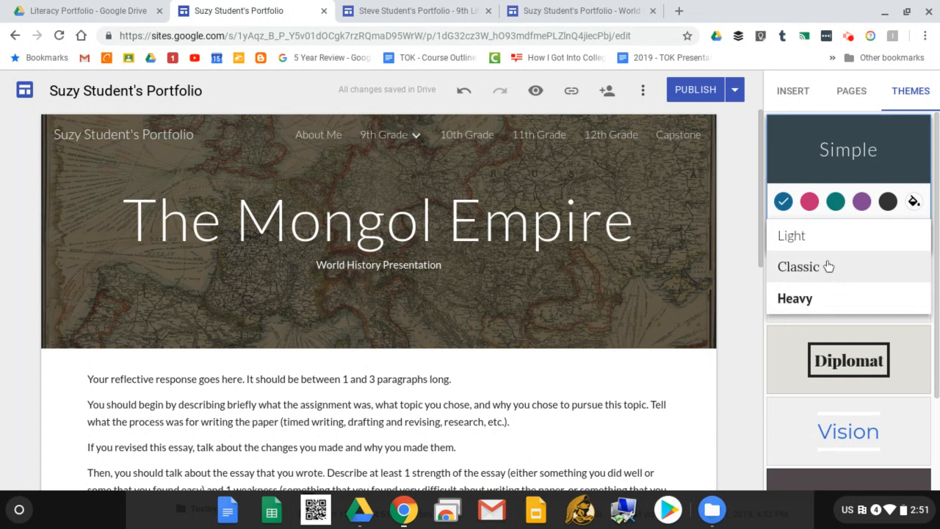
left_click(817, 301)
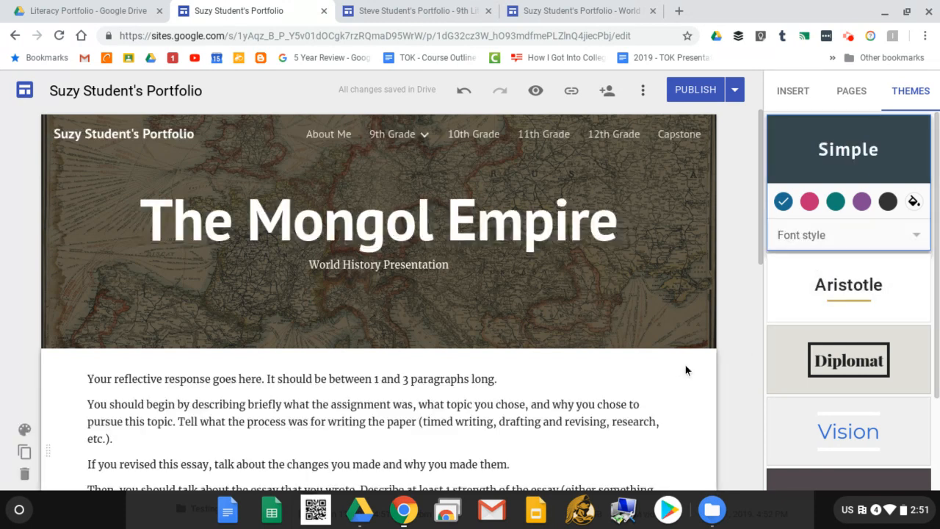
left_click(877, 240)
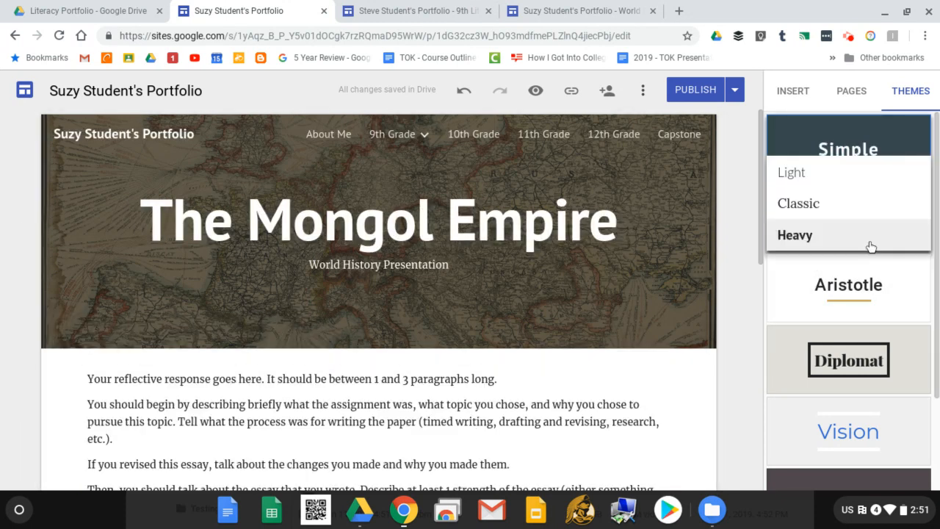
left_click(816, 209)
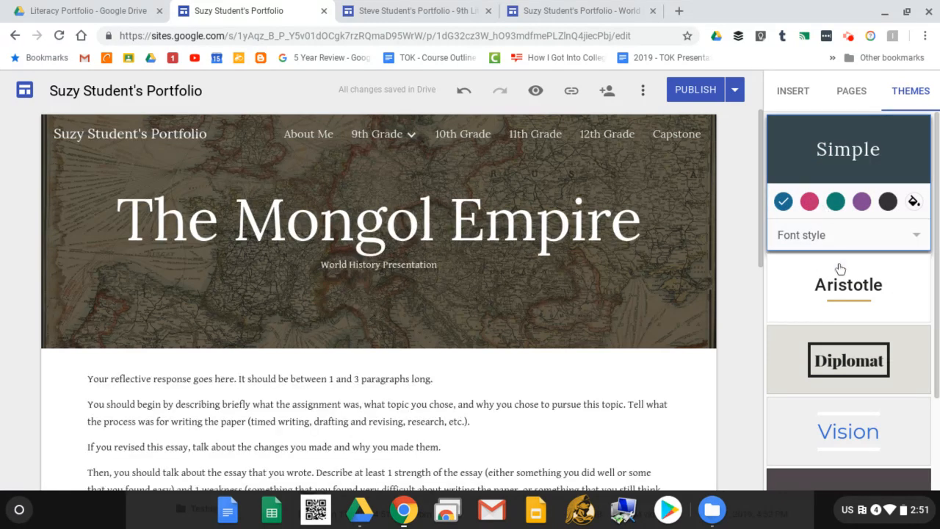
Set Simple's colour back to dark blue, then apply the Aristotle theme.
scroll(390, 318, "down", 1)
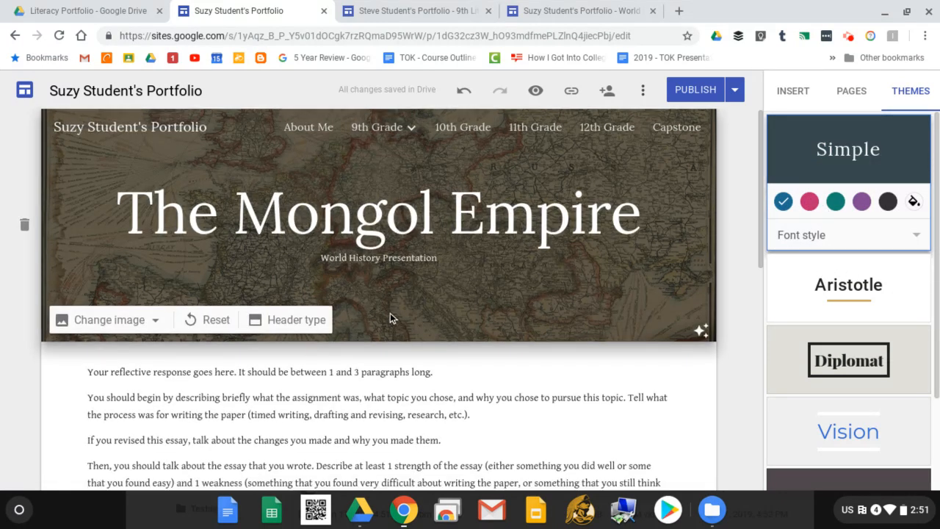
scroll(390, 318, "down", 3)
scroll(566, 293, "up", 2)
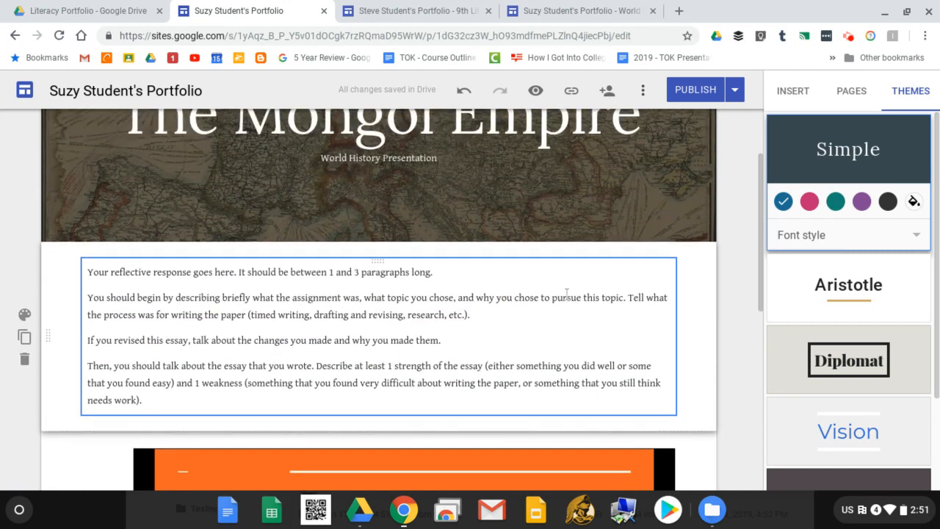
scroll(566, 293, "up", 3)
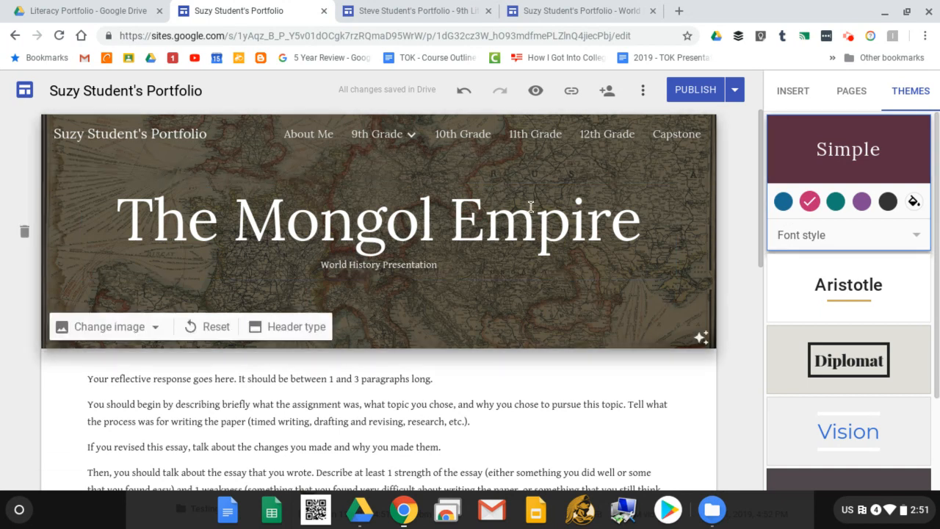
left_click(781, 207)
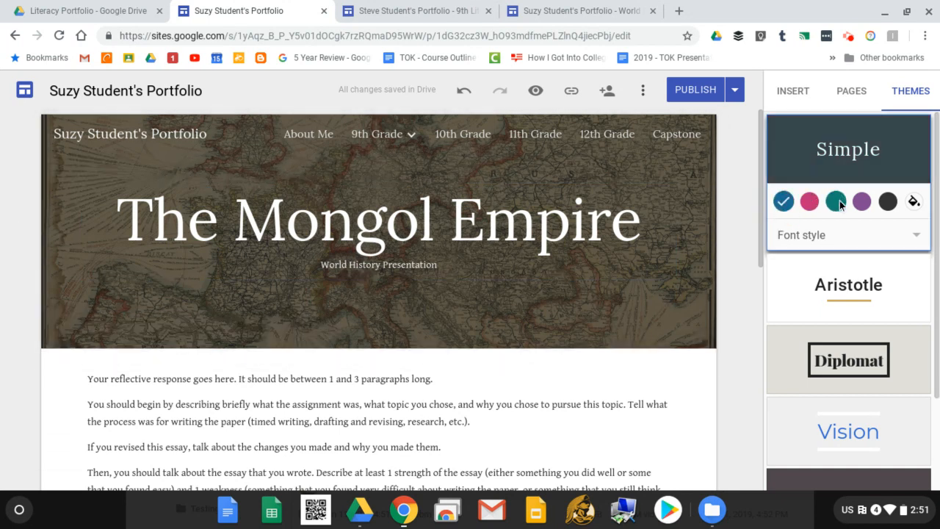
left_click(895, 305)
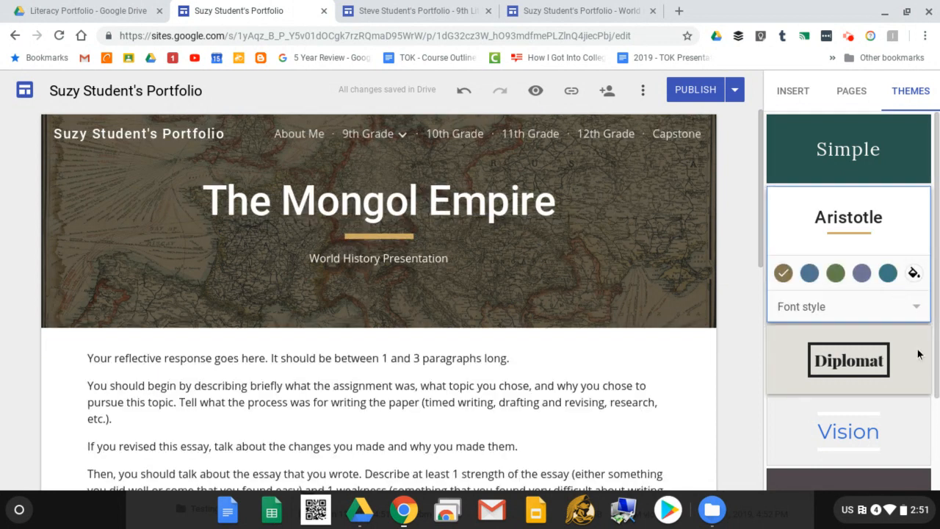
Try the Diplomat, Vision and Level themes on the site.
left_click(895, 357)
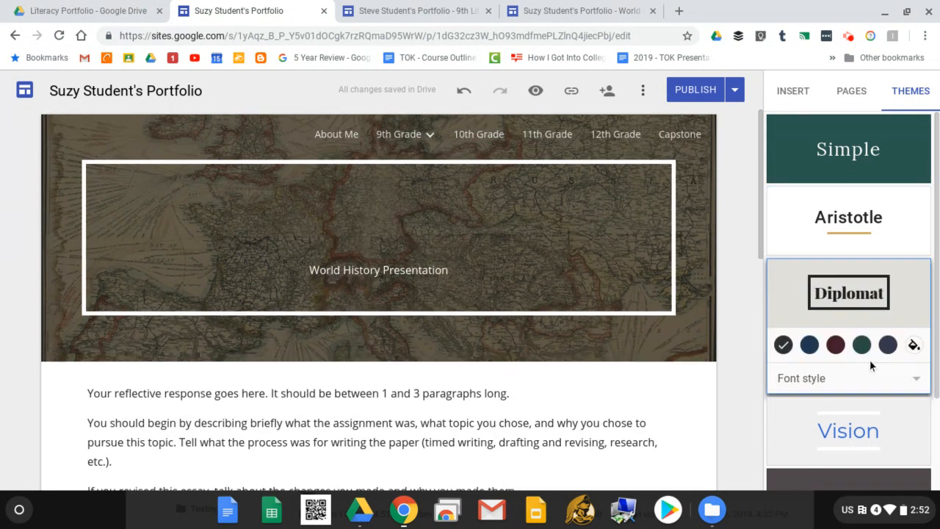
scroll(860, 362, "down", 1)
left_click(897, 375)
scroll(863, 404, "down", 2)
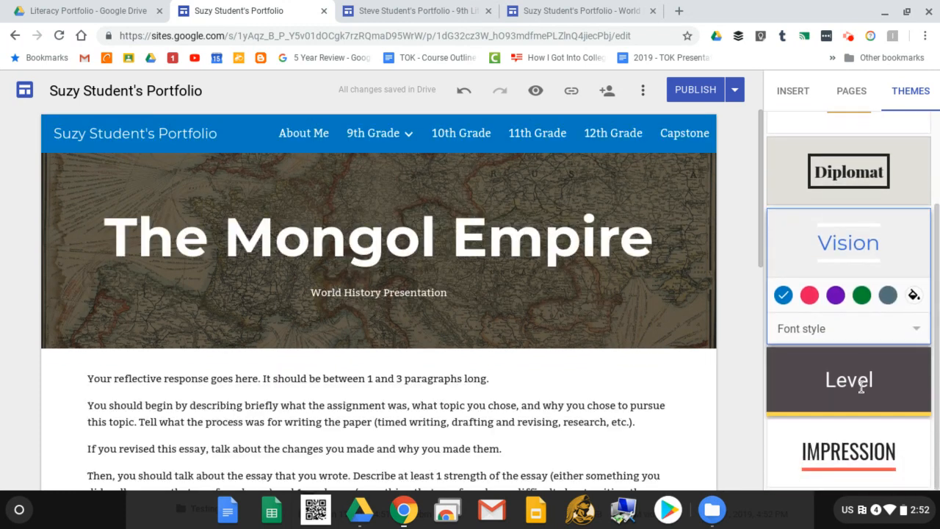
left_click(924, 381)
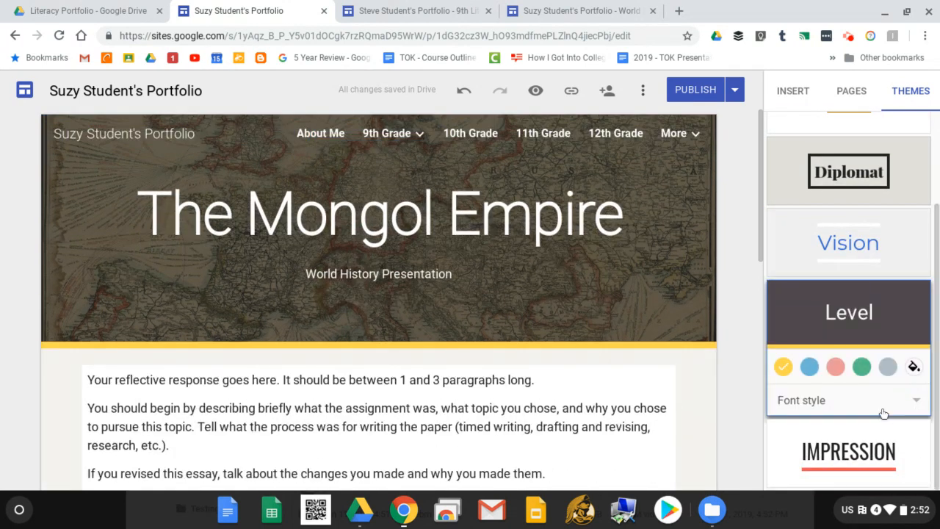
Try the Impression theme with green, slate-blue and dark grey accent colours.
left_click(918, 458)
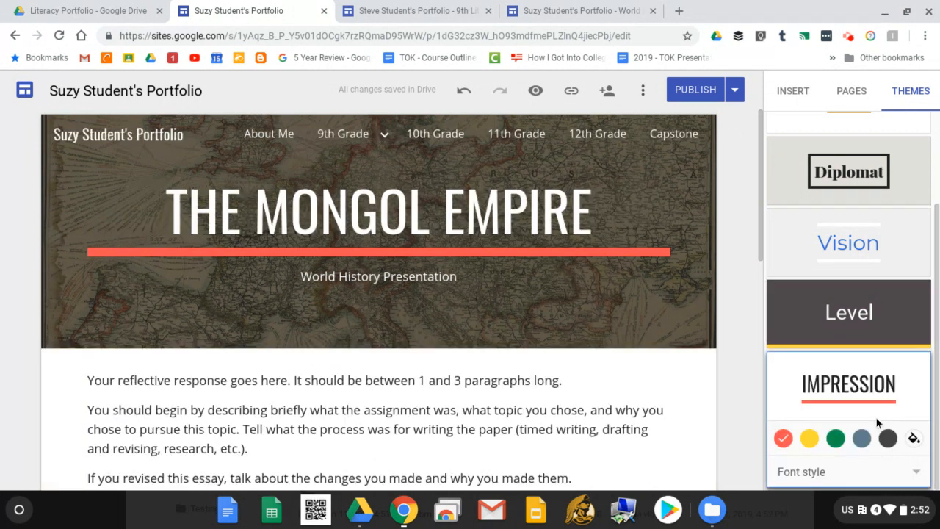
left_click(837, 444)
left_click(862, 439)
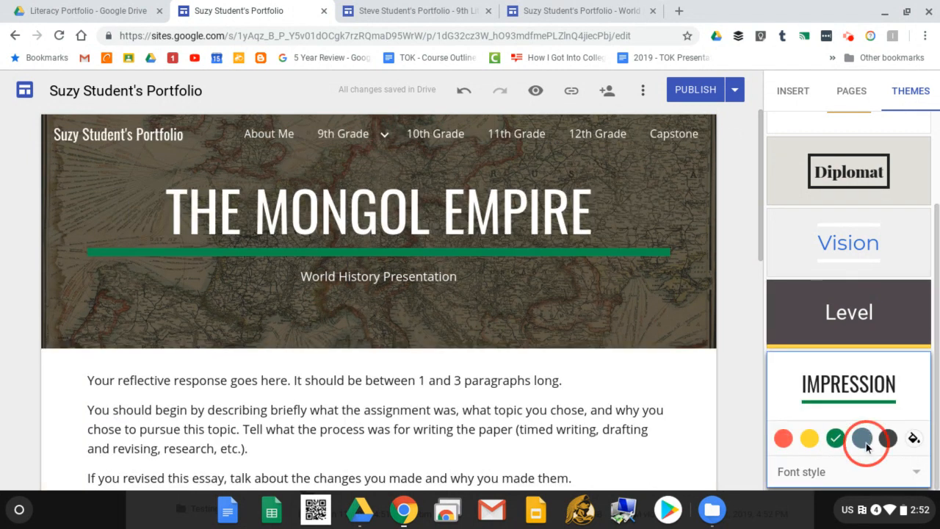
left_click(890, 441)
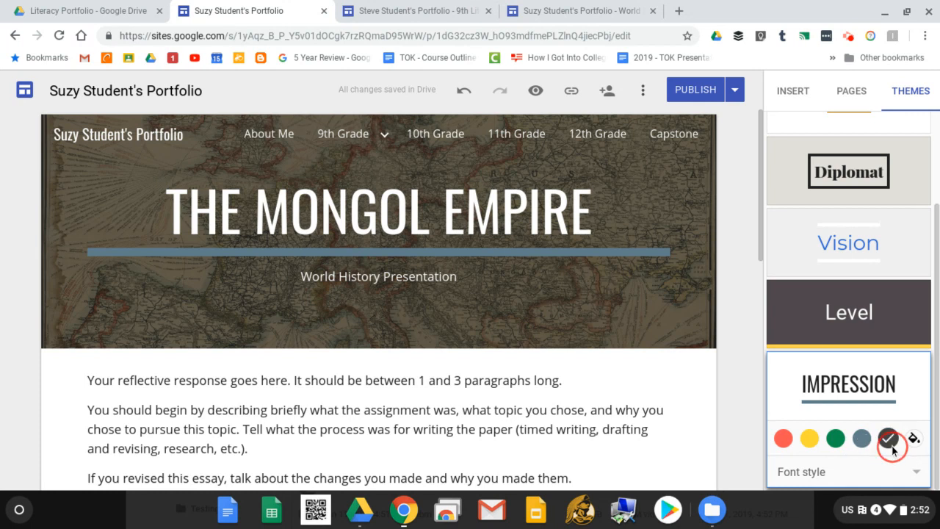
scroll(837, 382, "up", 4)
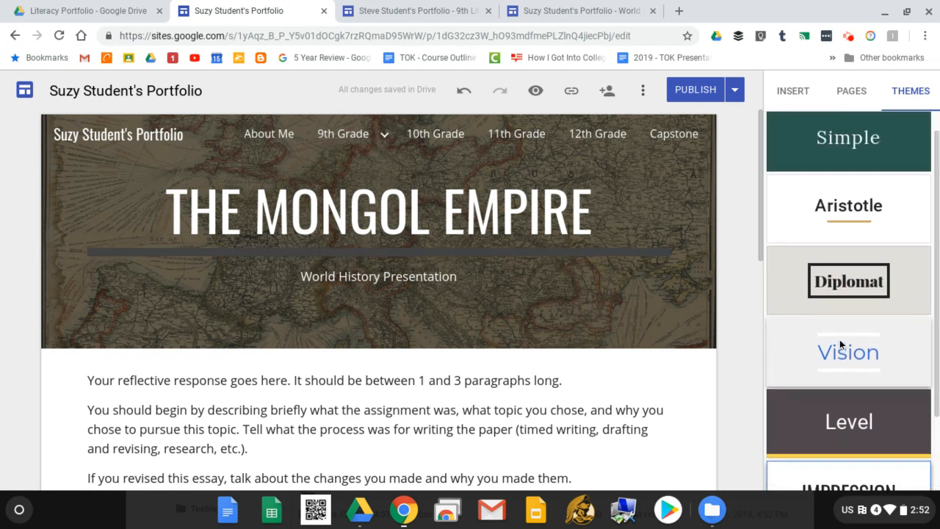
Apply the Diplomat theme with its Classic bold serif font style.
left_click(867, 278)
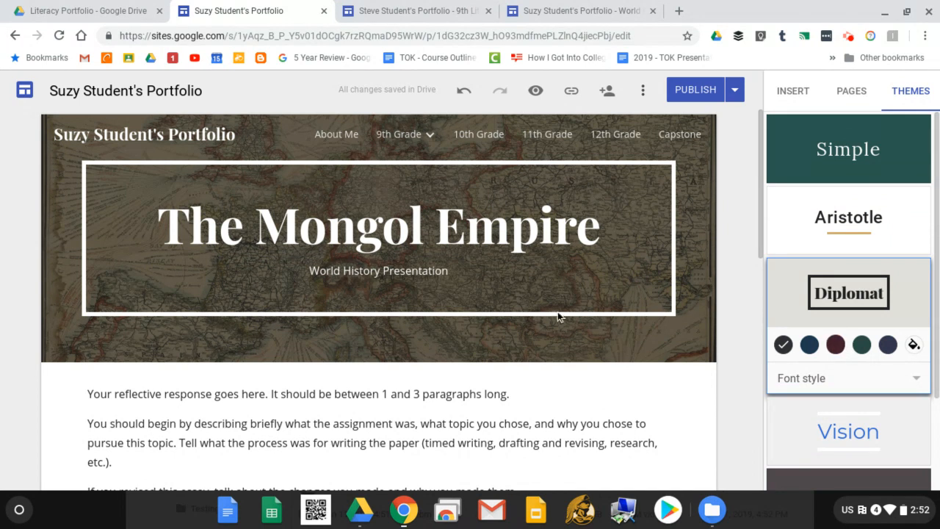
left_click(848, 378)
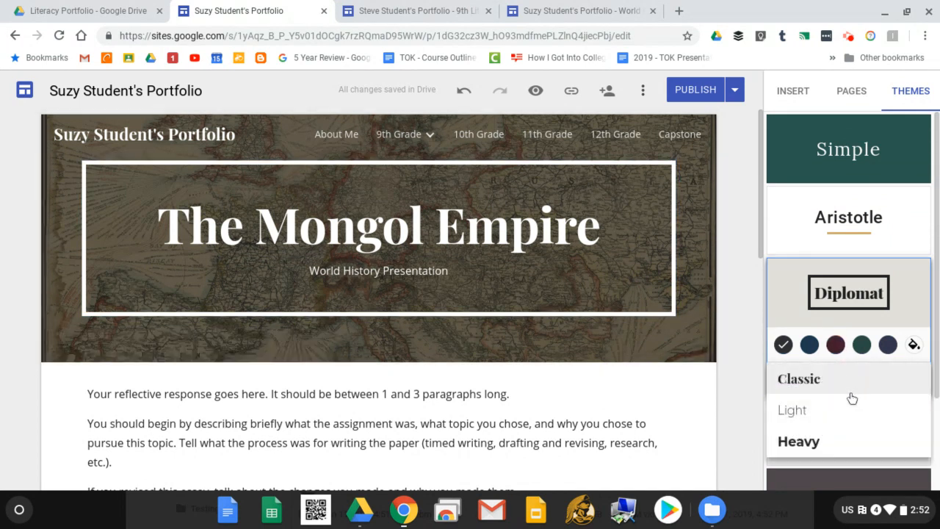
left_click(830, 419)
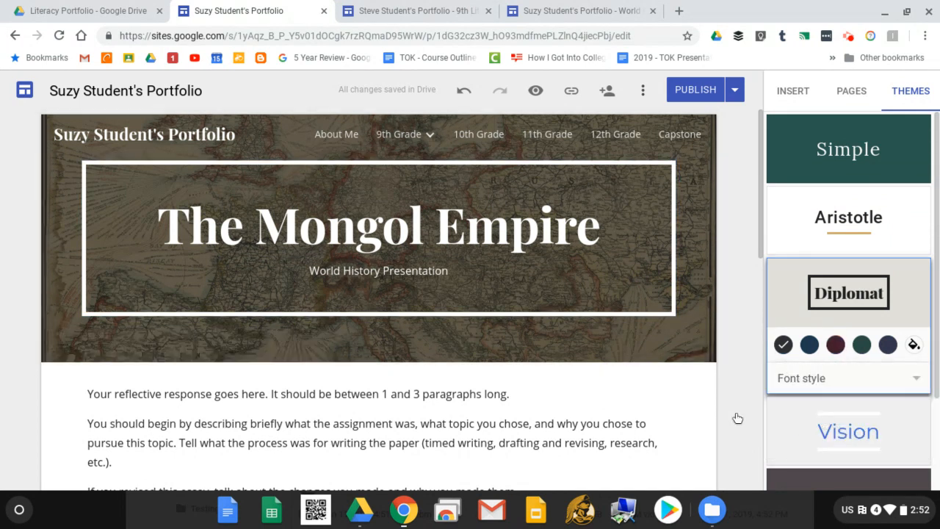
left_click(835, 382)
left_click(830, 353)
scroll(278, 419, "down", 3)
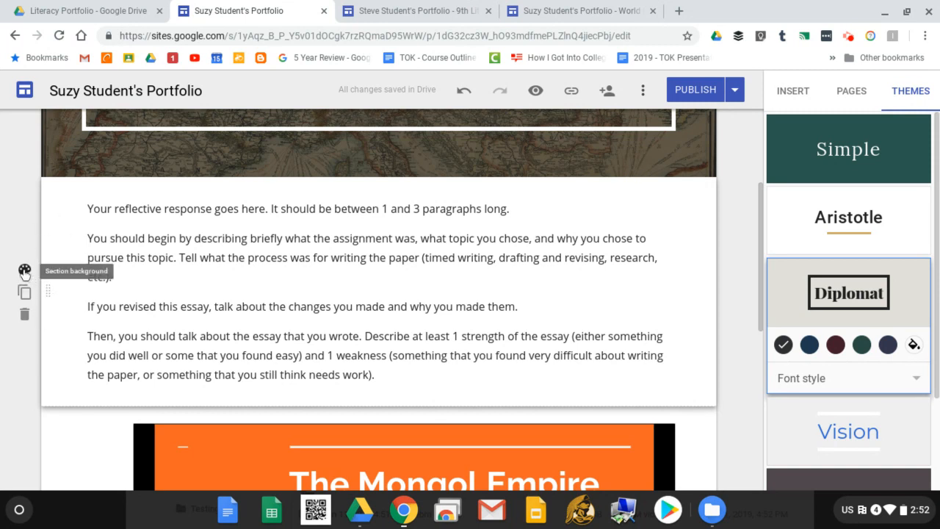
Give the reflective section the dark Emphasis 2 background.
left_click(25, 272)
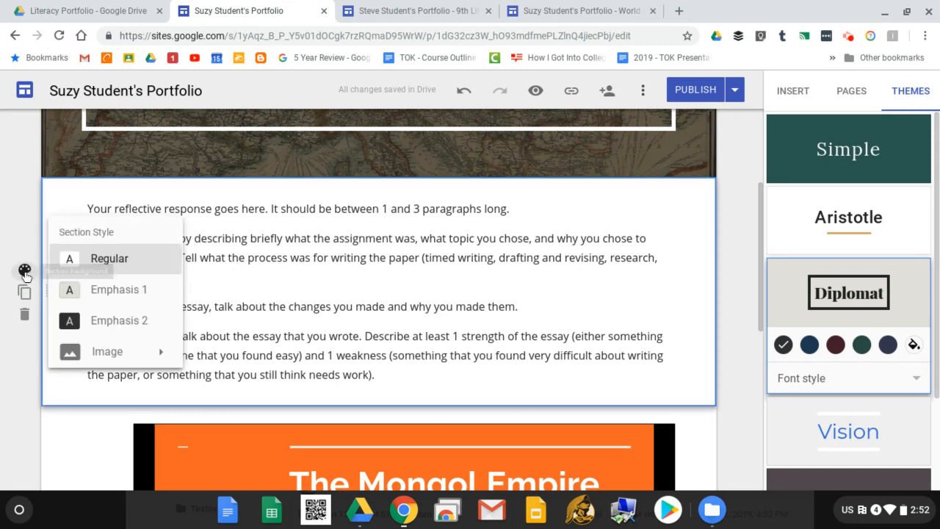
left_click(135, 297)
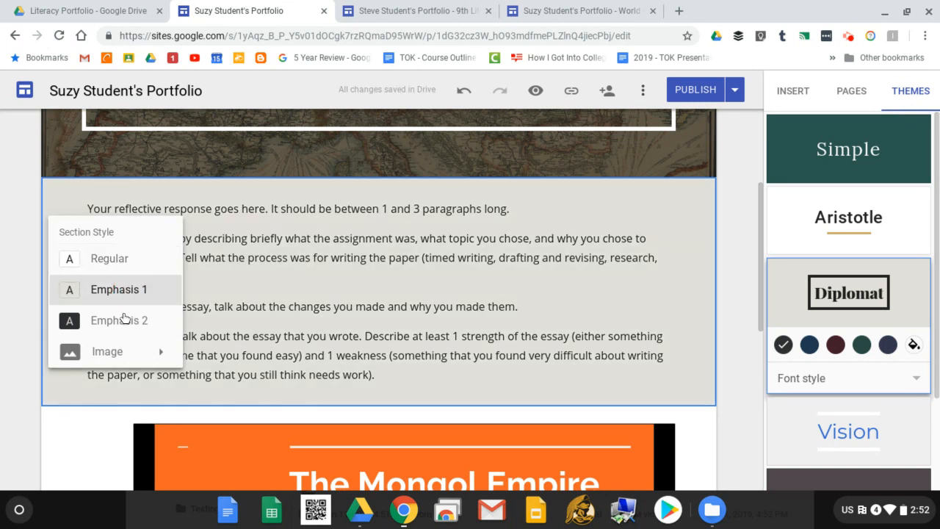
left_click(133, 331)
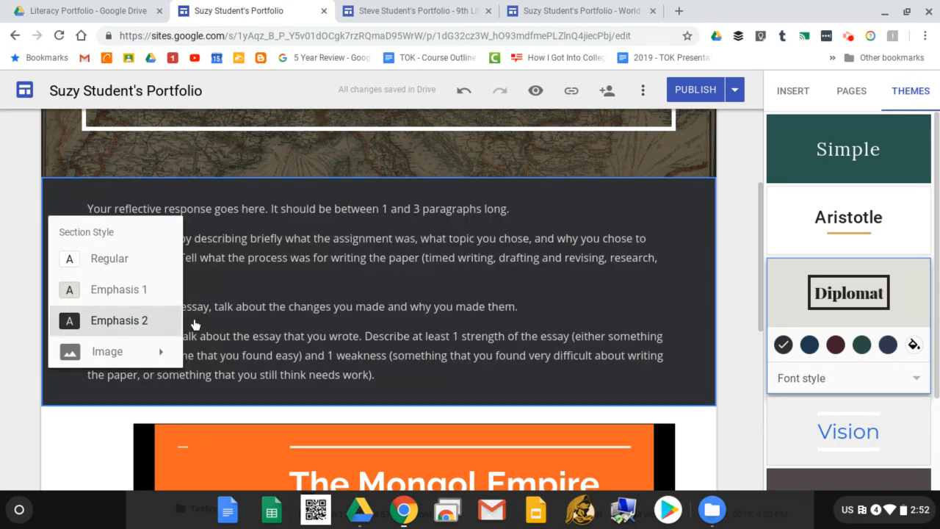
Set the Diplomat theme colour to navy after trying maroon, teal and slate.
left_click(809, 343)
left_click(838, 349)
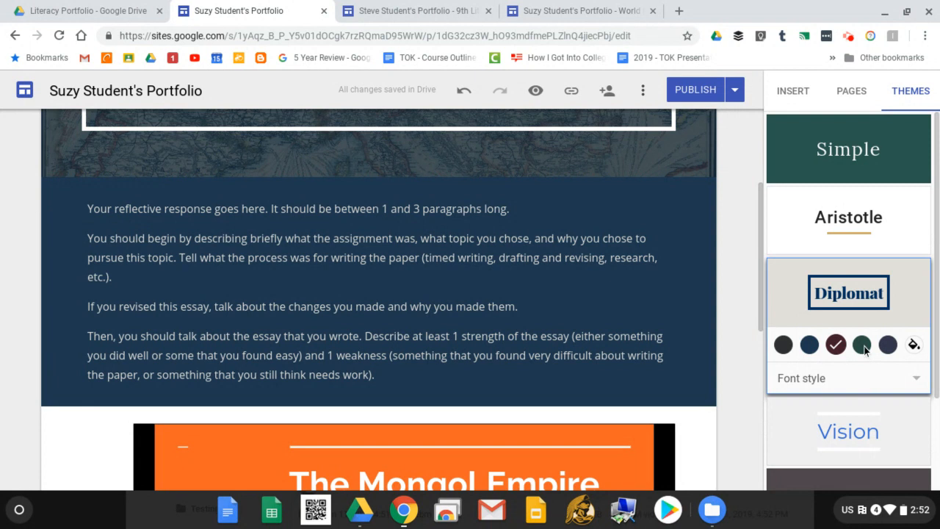
left_click(868, 348)
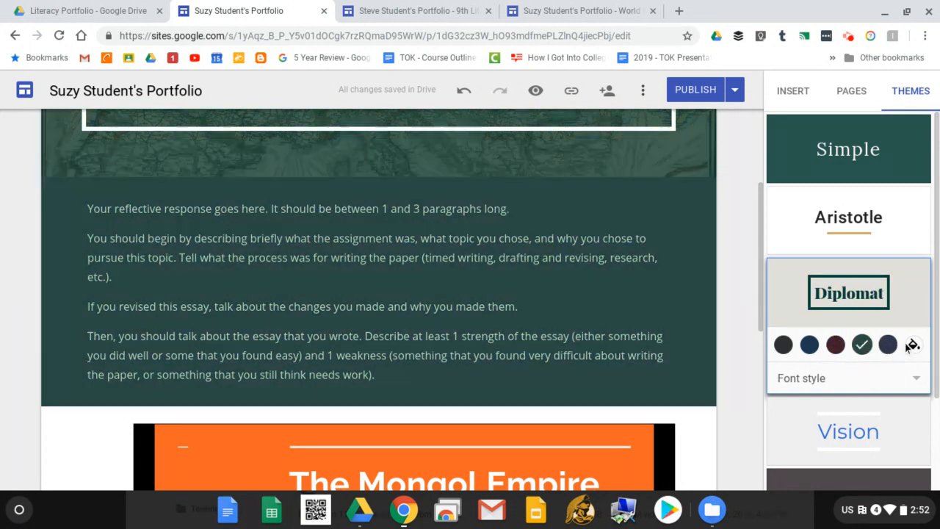
left_click(895, 348)
left_click(811, 345)
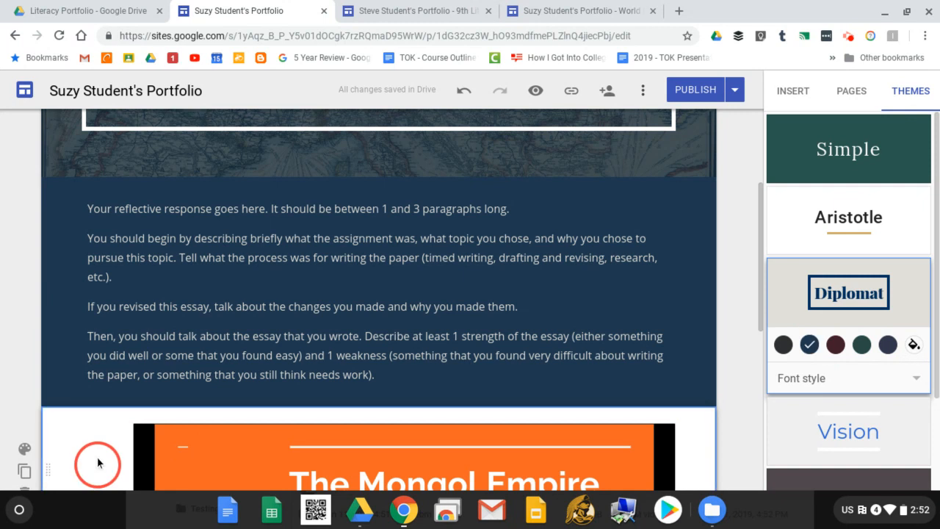
scroll(97, 260, "up", 5)
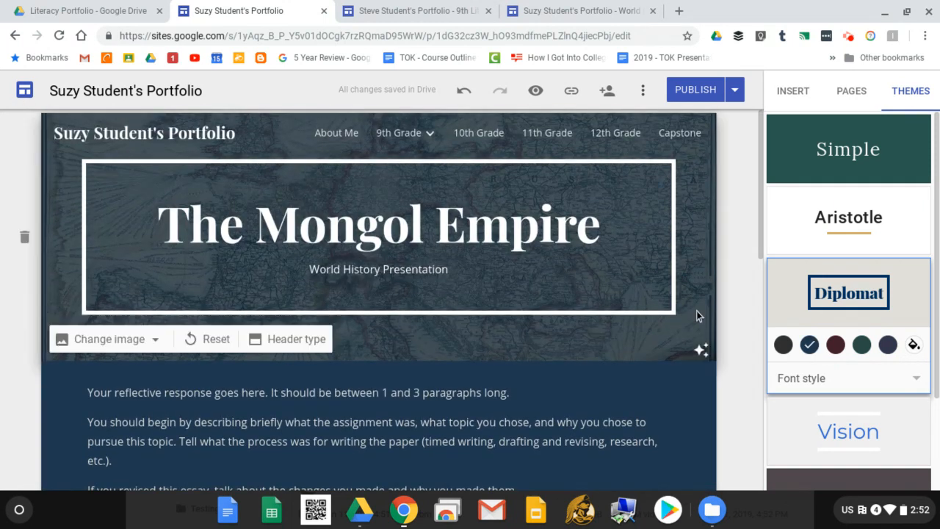
Give the About Me section the dark navy Emphasis 2 background.
left_click(338, 135)
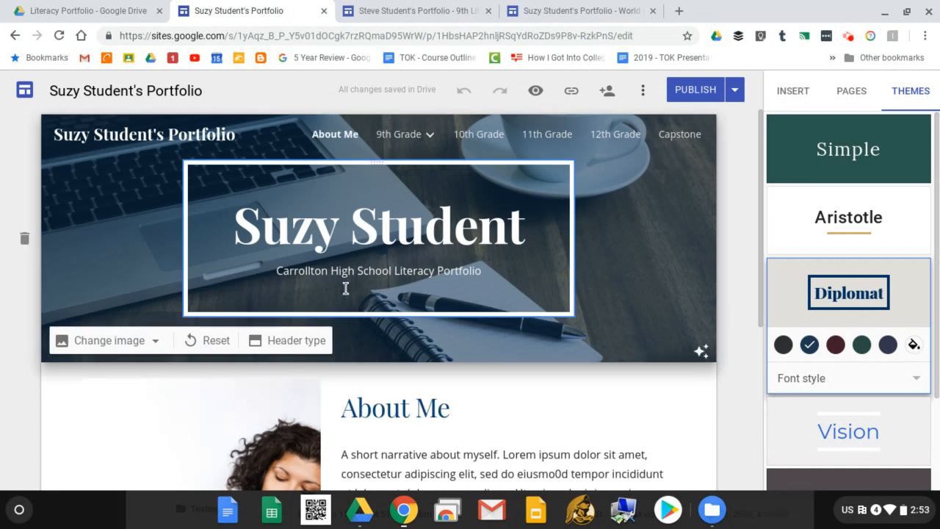
scroll(282, 411, "down", 5)
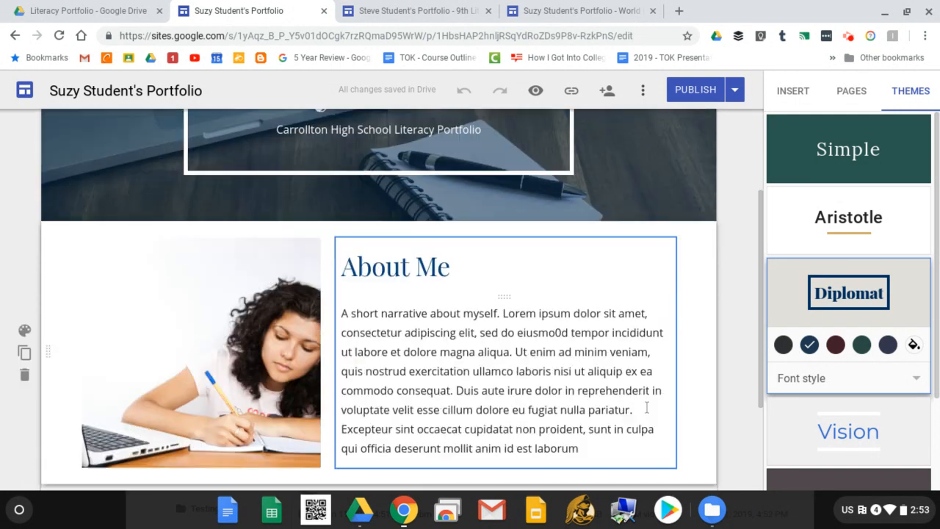
scroll(449, 414, "down", 1)
scroll(293, 389, "up", 2)
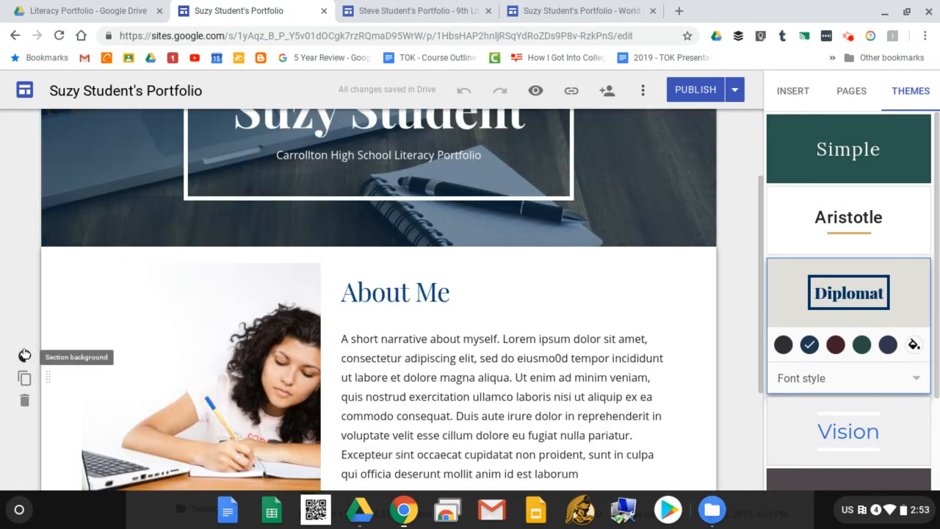
left_click(25, 356)
left_click(116, 407)
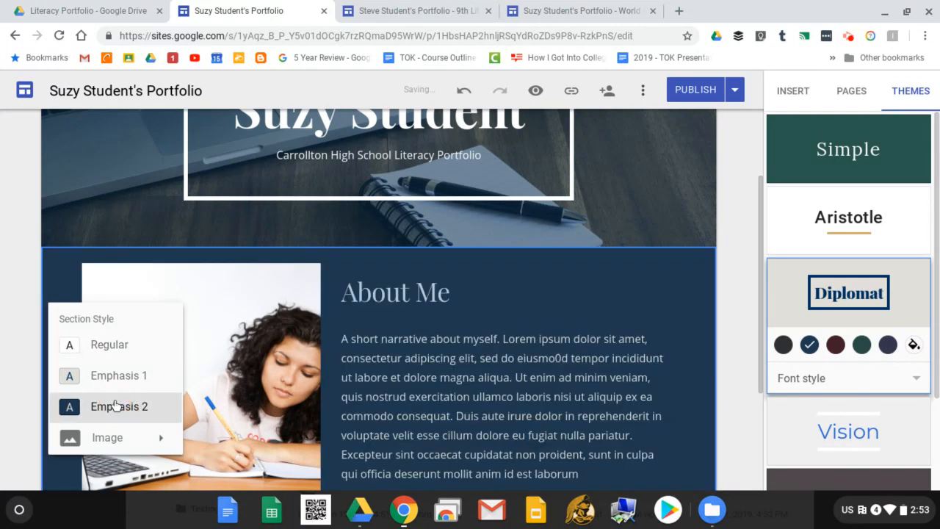
Open the image picker for the About Me section background.
scroll(378, 321, "down", 3)
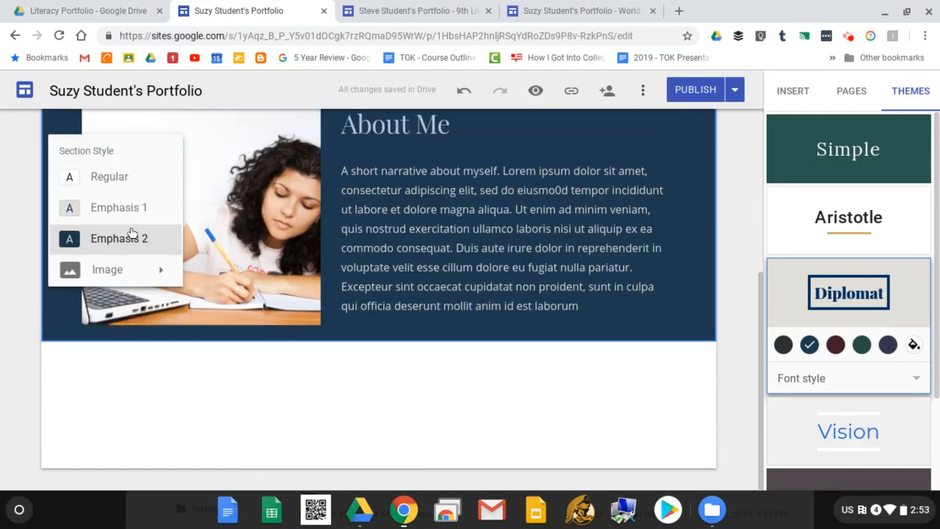
left_click(116, 273)
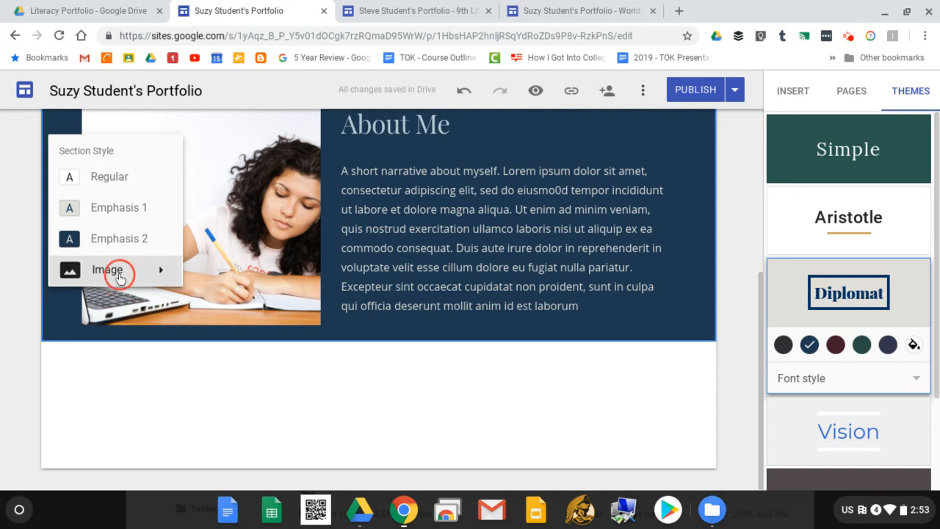
left_click(207, 314)
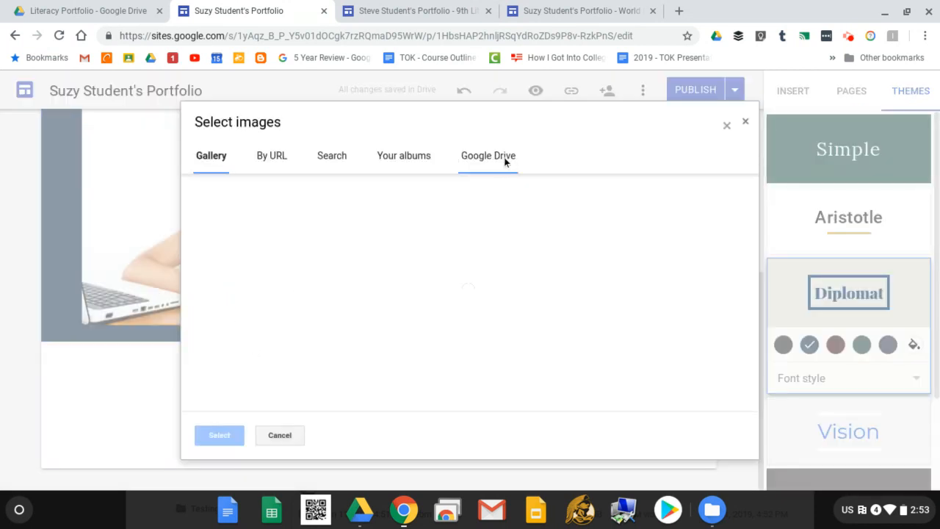
Set a turquoise ocean-wave photo as the About Me section background.
left_click(283, 212)
left_click(413, 242)
left_click(226, 436)
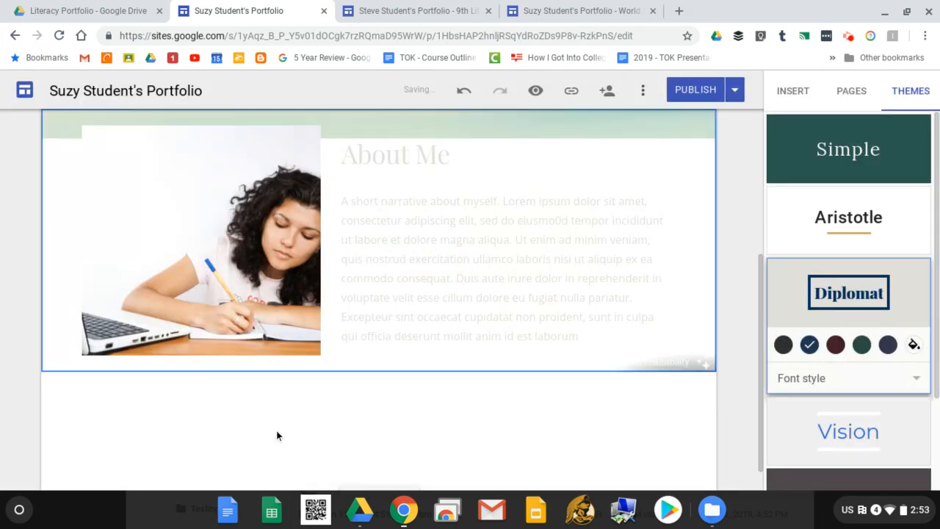
scroll(398, 408, "up", 2)
scroll(424, 325, "down", 1)
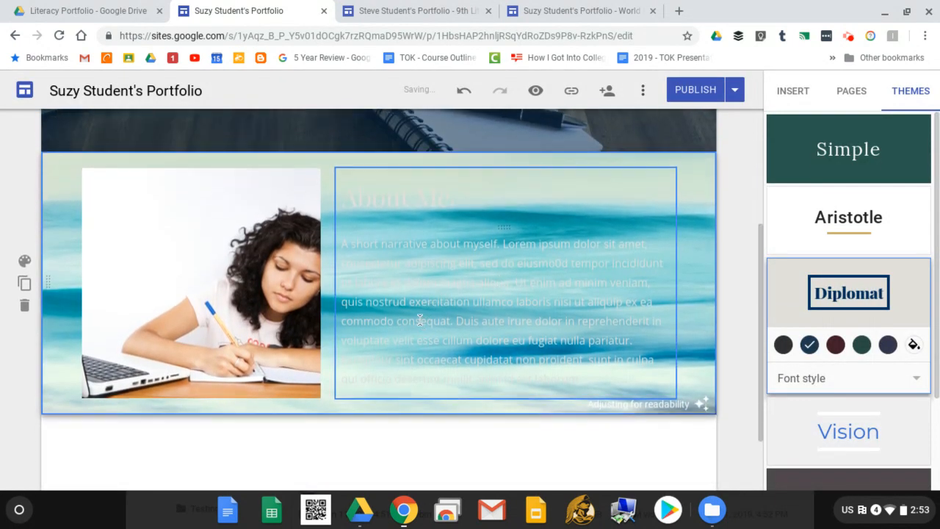
scroll(423, 325, "up", 3)
scroll(631, 246, "down", 1)
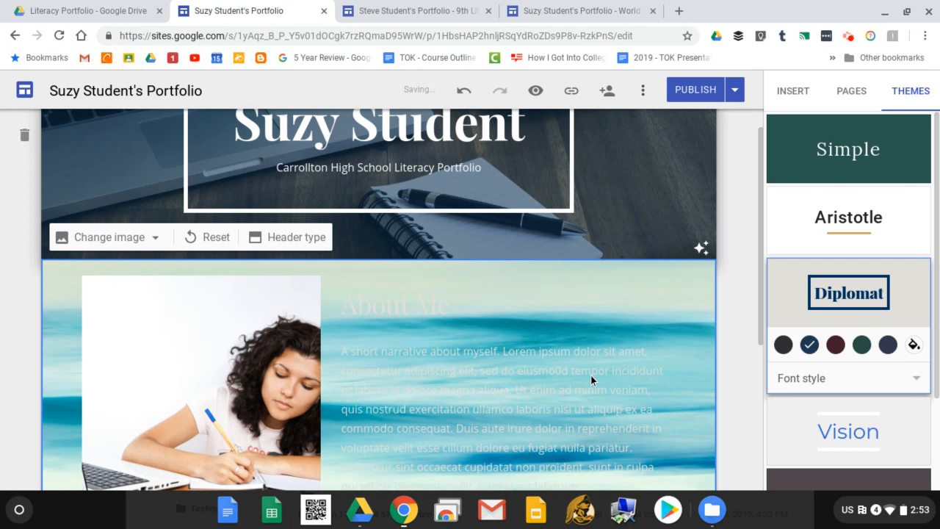
Select the About Me title and open the section's background style choices.
left_click(546, 324)
scroll(545, 334, "down", 2)
scroll(573, 225, "up", 2)
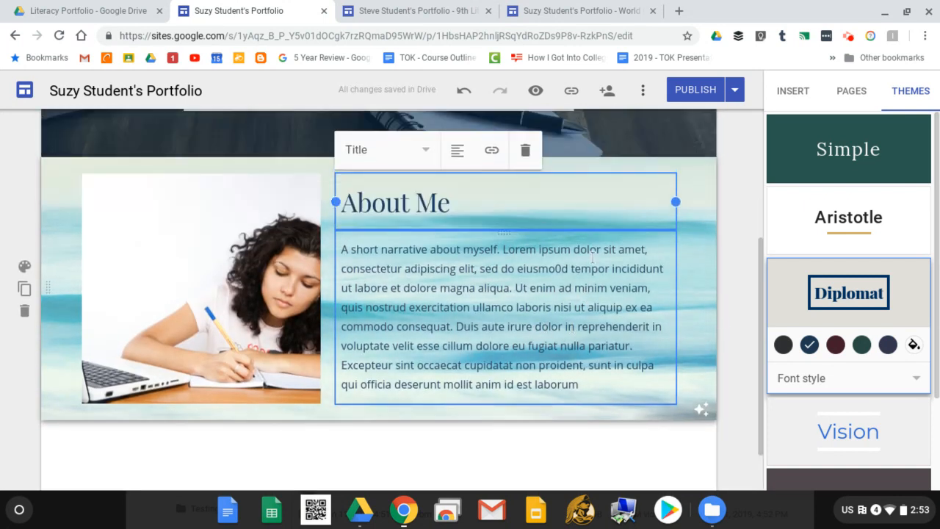
scroll(597, 211, "up", 2)
scroll(597, 211, "down", 3)
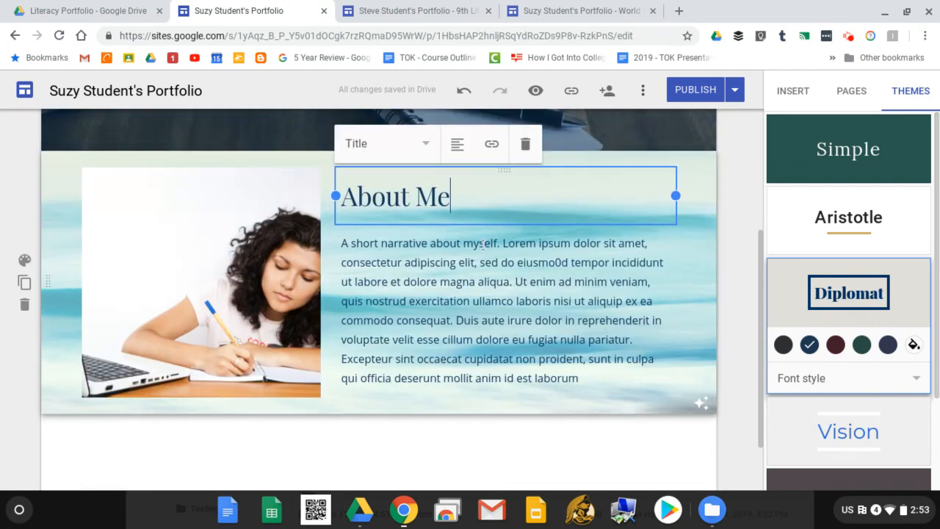
left_click(19, 227)
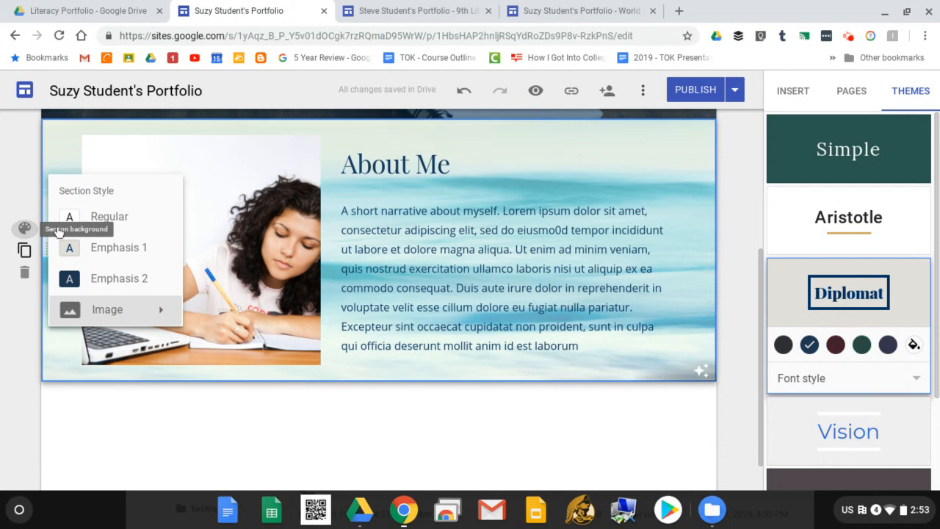
Switch the About Me section from the ocean photo to the dark navy Emphasis 2 background.
left_click(122, 277)
scroll(755, 236, "up", 3)
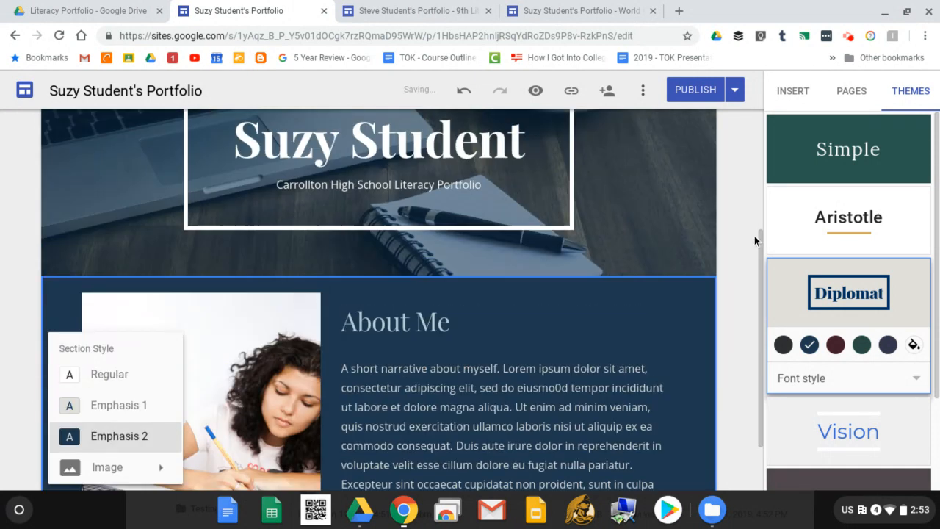
scroll(705, 279, "down", 3)
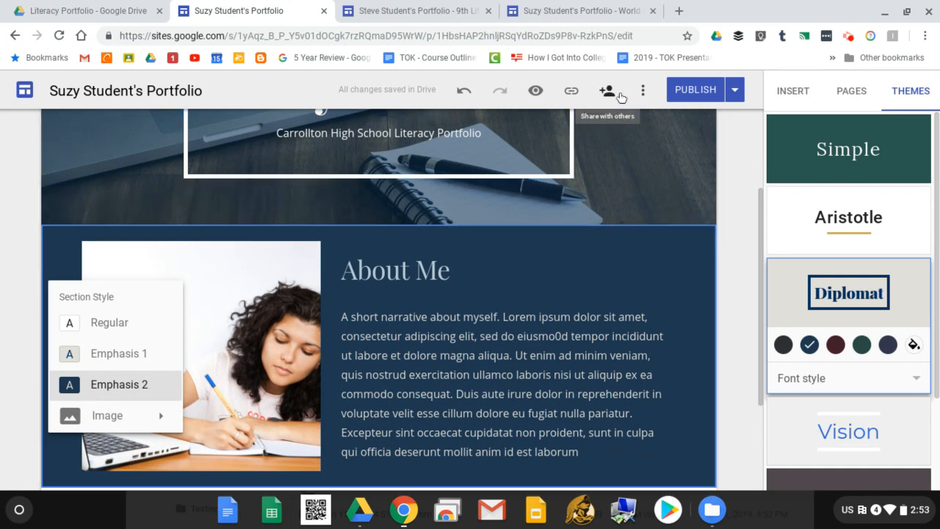
scroll(663, 197, "up", 3)
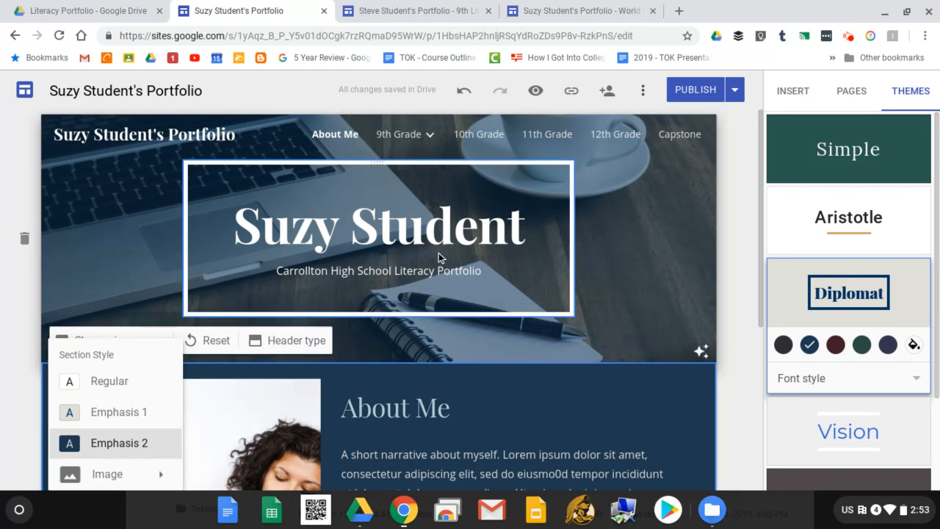
mouse_move(415, 138)
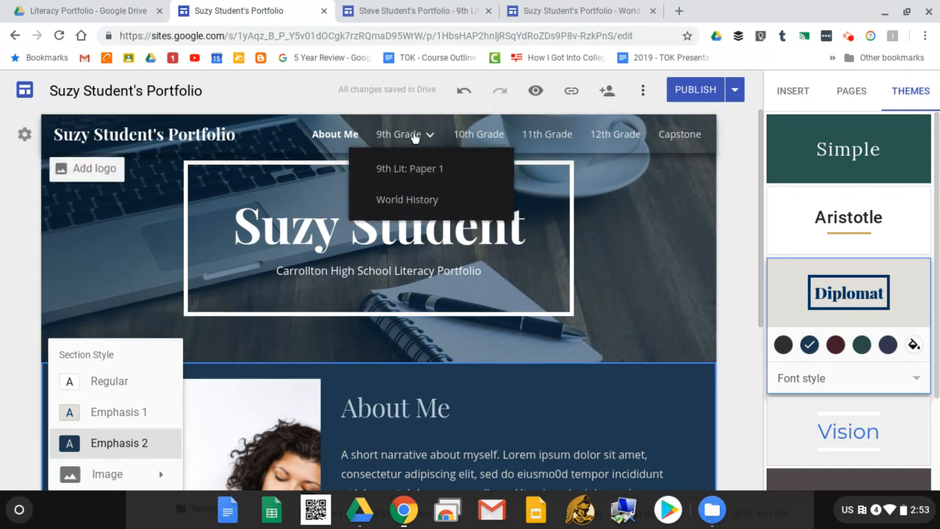
On the 9th Lit: Paper 1 page, change the header type to Title only.
left_click(427, 176)
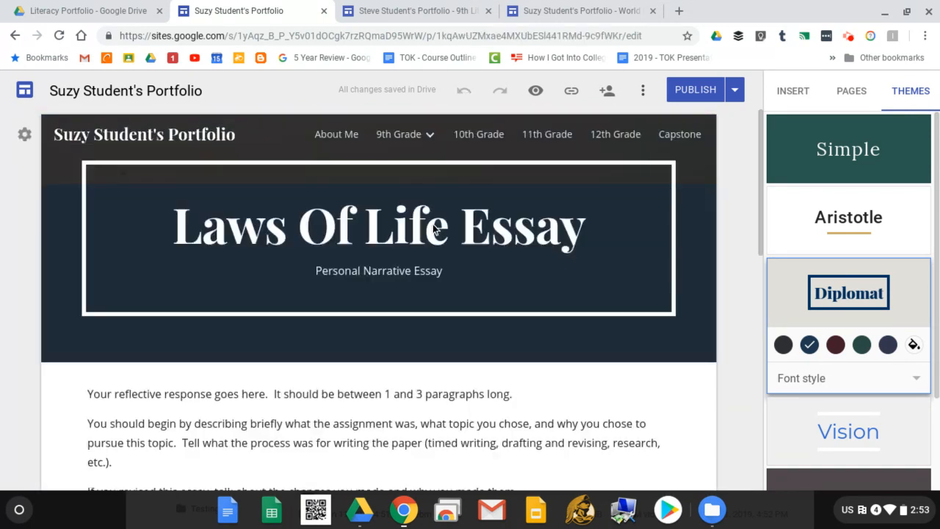
mouse_move(68, 285)
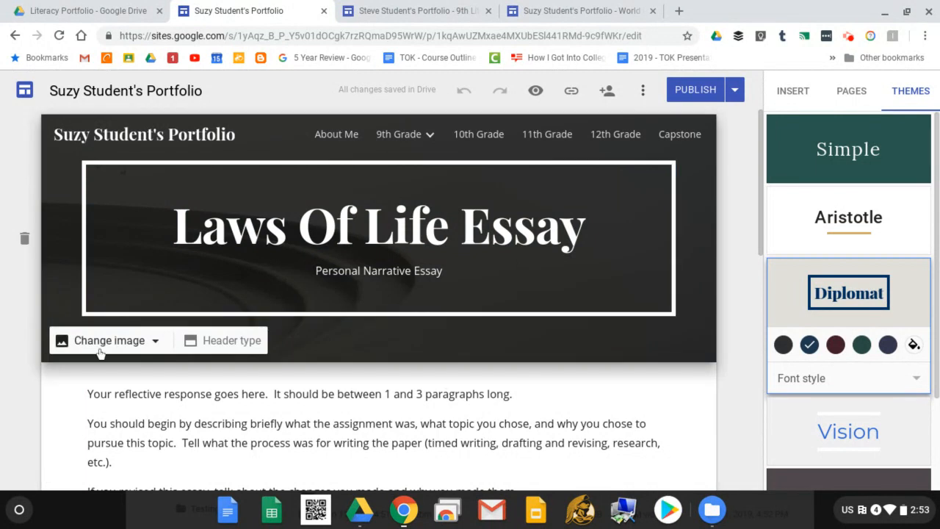
left_click(225, 344)
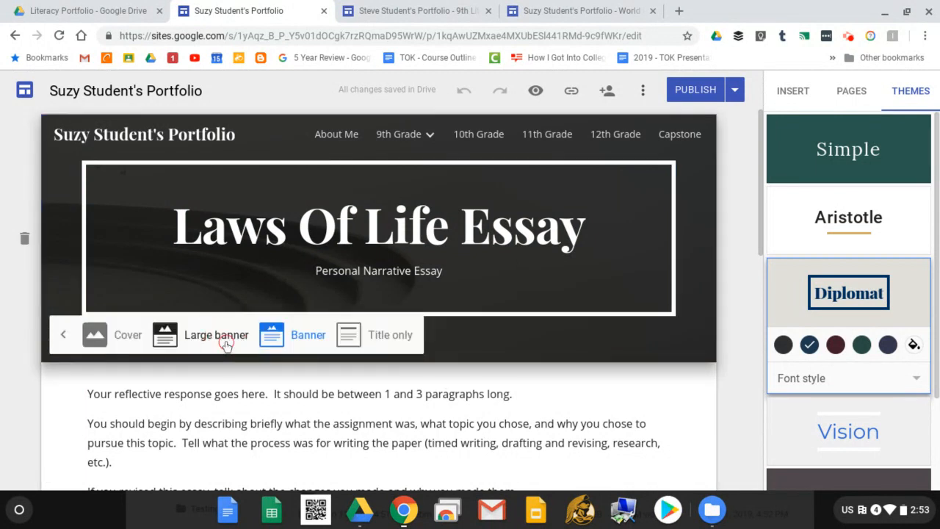
left_click(381, 341)
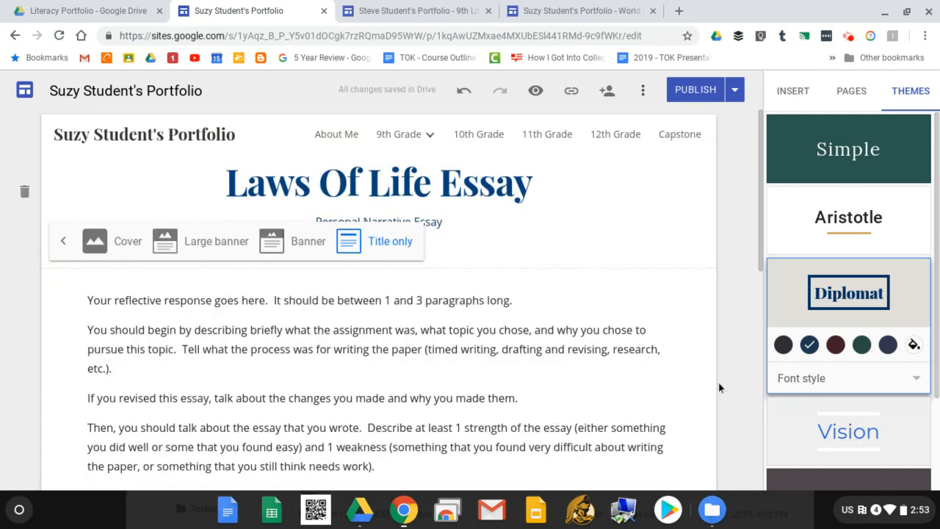
left_click(706, 319)
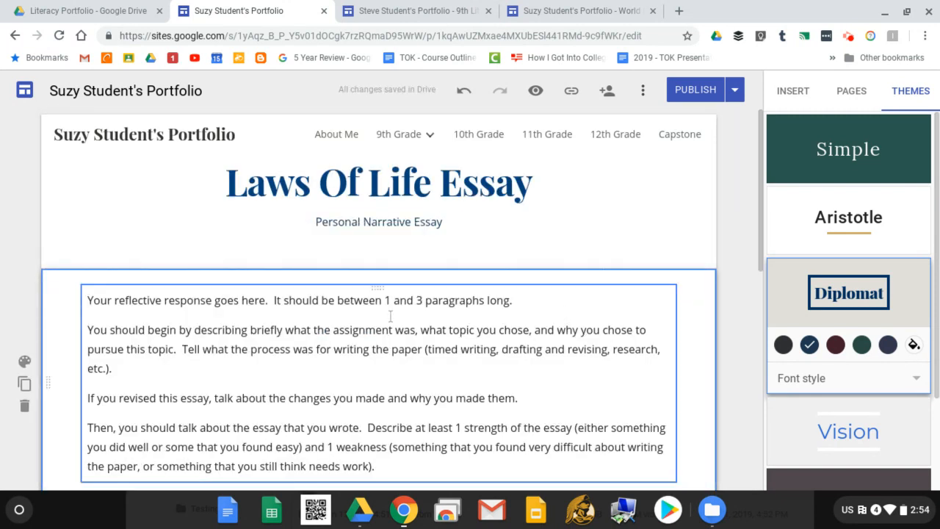
scroll(619, 237, "down", 3)
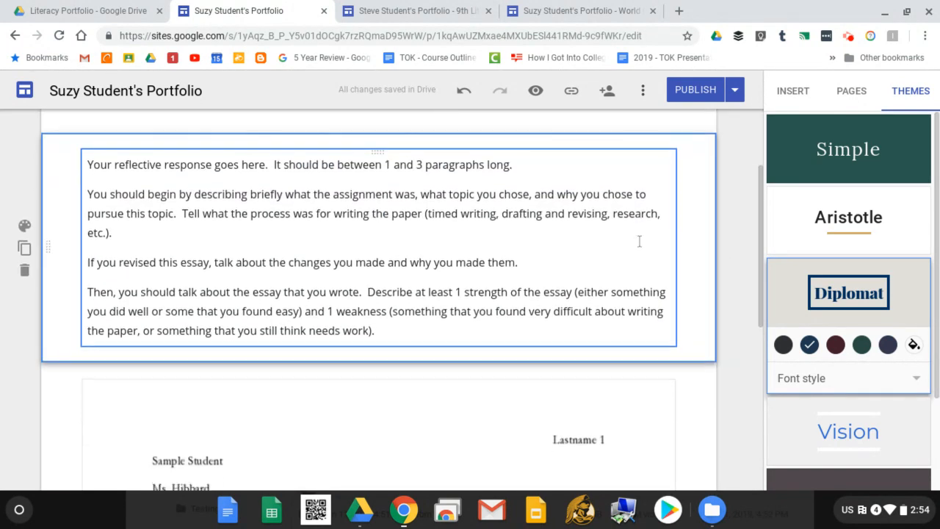
scroll(636, 240, "up", 3)
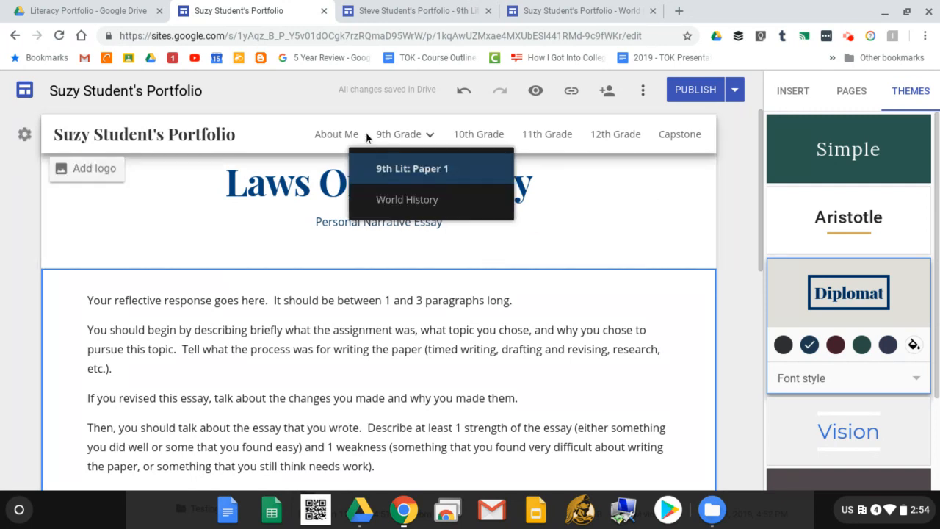
mouse_move(425, 139)
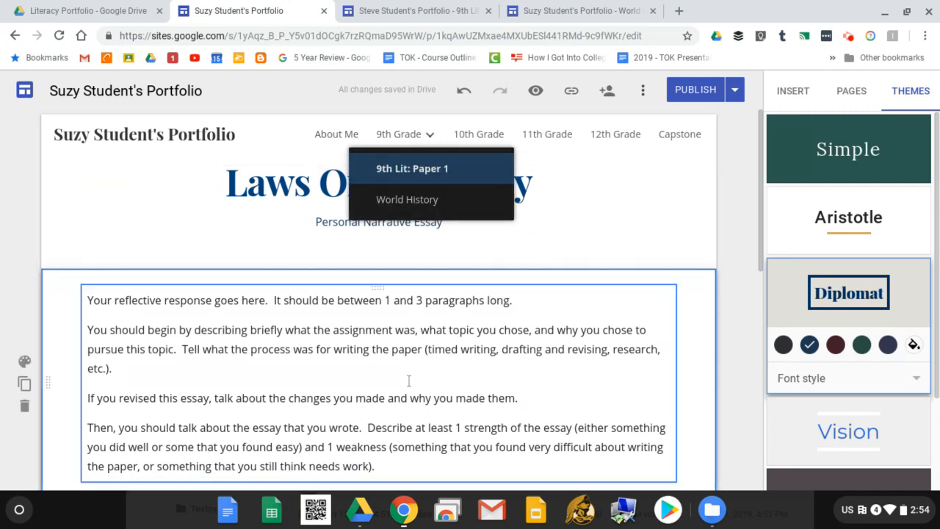
scroll(440, 397, "down", 5)
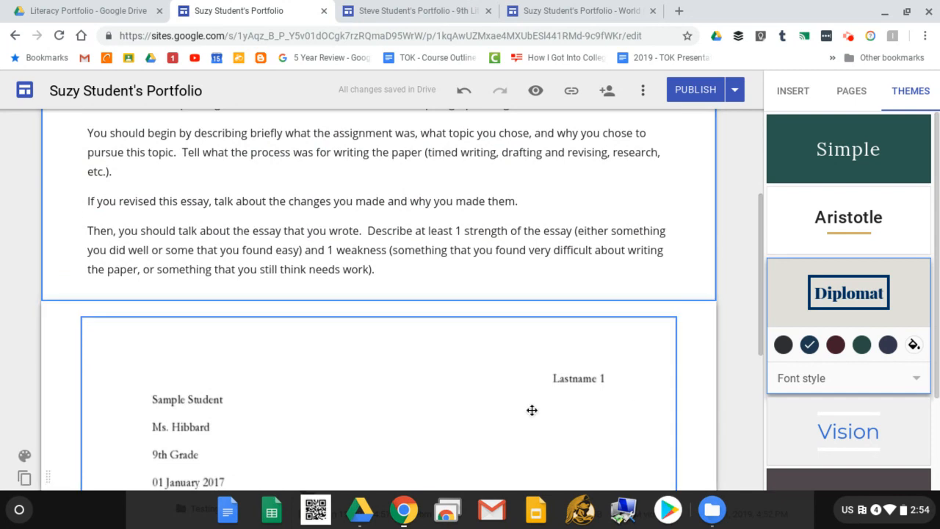
scroll(206, 396, "down", 1)
scroll(441, 411, "up", 5)
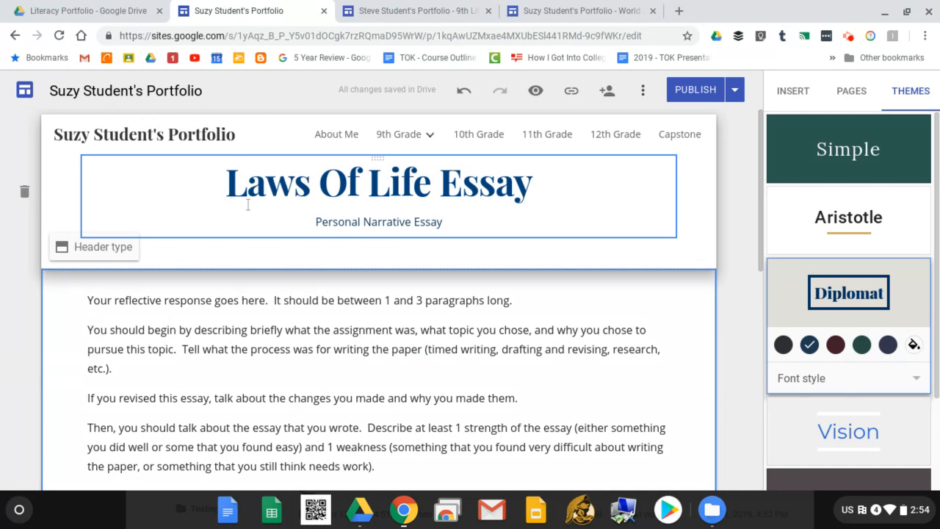
Go back to the About Me home page and look it over.
left_click(337, 135)
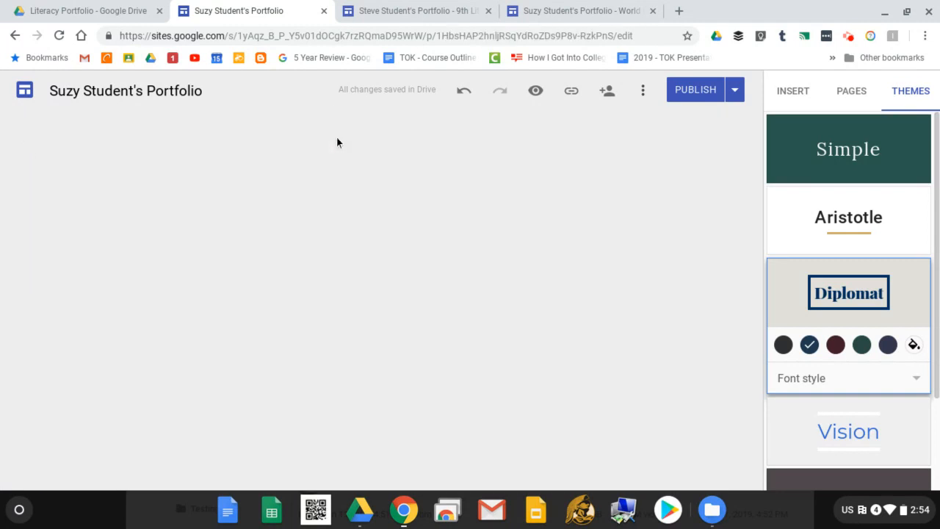
scroll(612, 256, "down", 2)
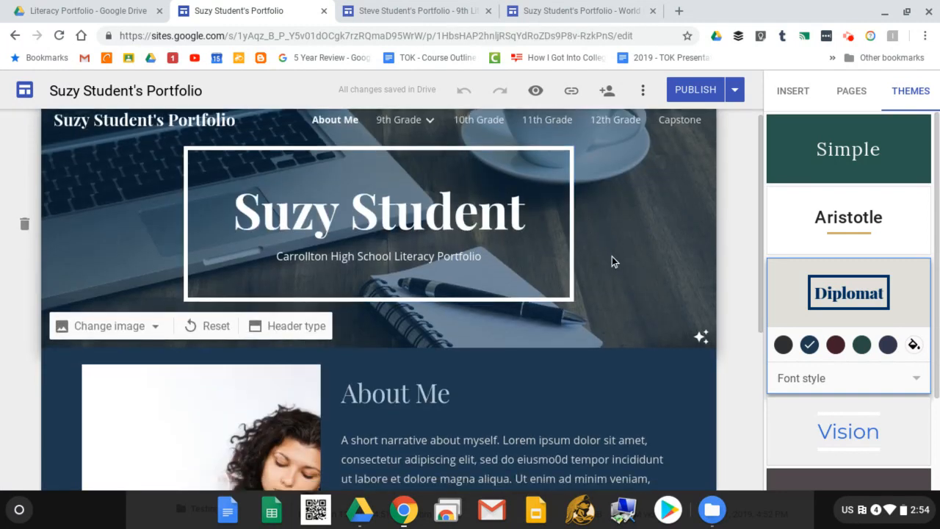
scroll(611, 276, "down", 2)
scroll(599, 177, "up", 4)
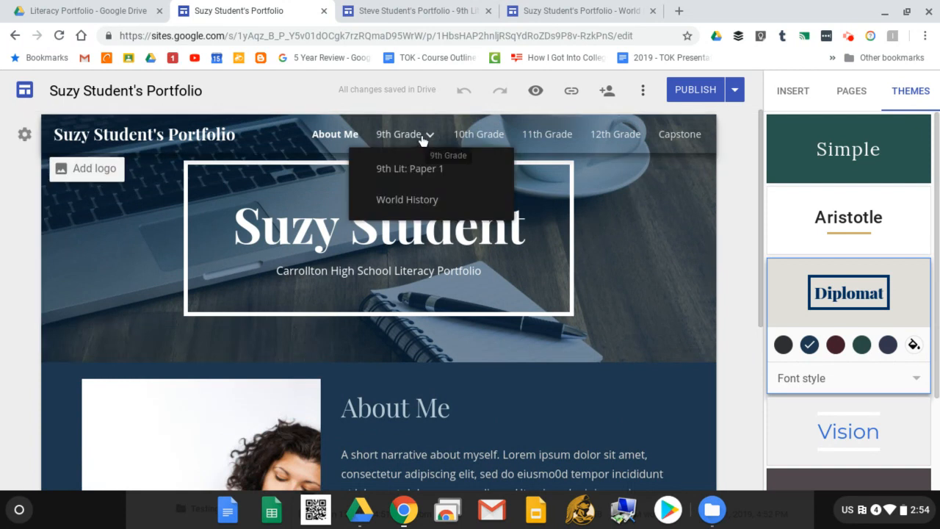
Publish the site, then reload the live World History page to show the update.
mouse_move(647, 224)
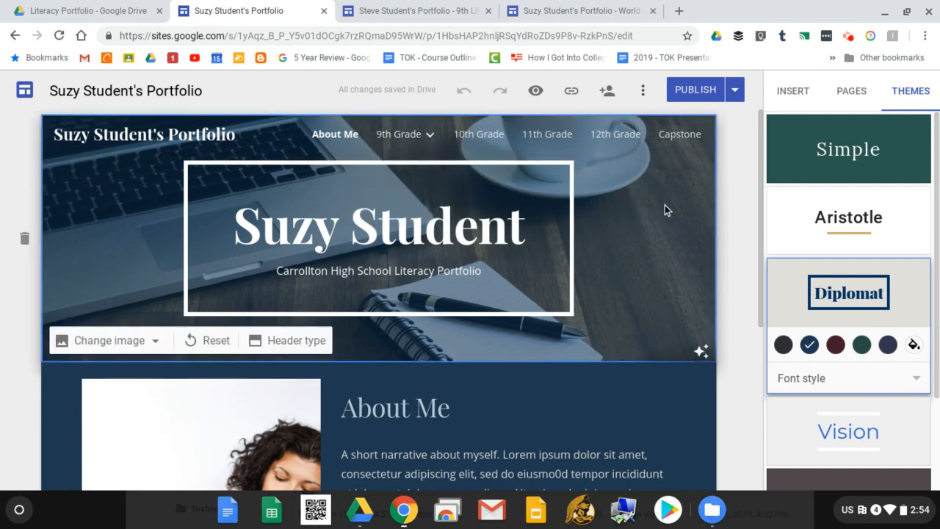
left_click(700, 91)
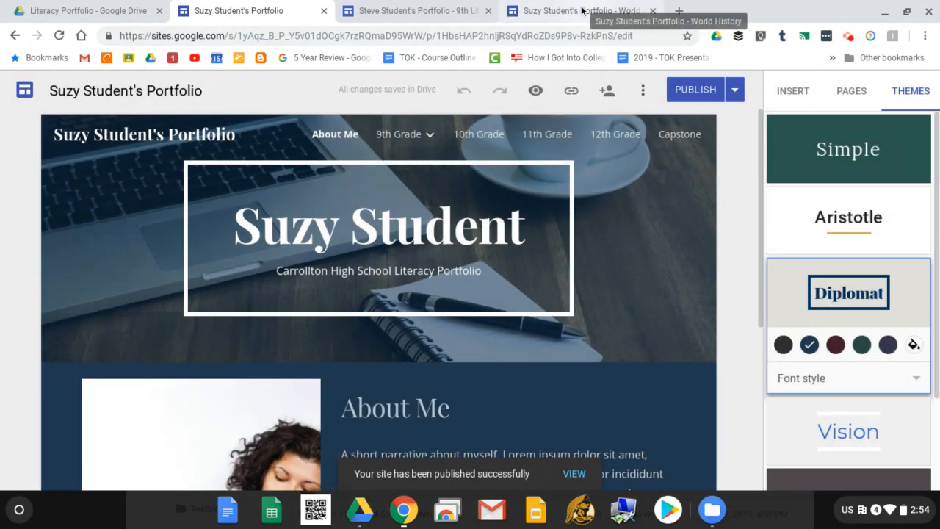
left_click(582, 10)
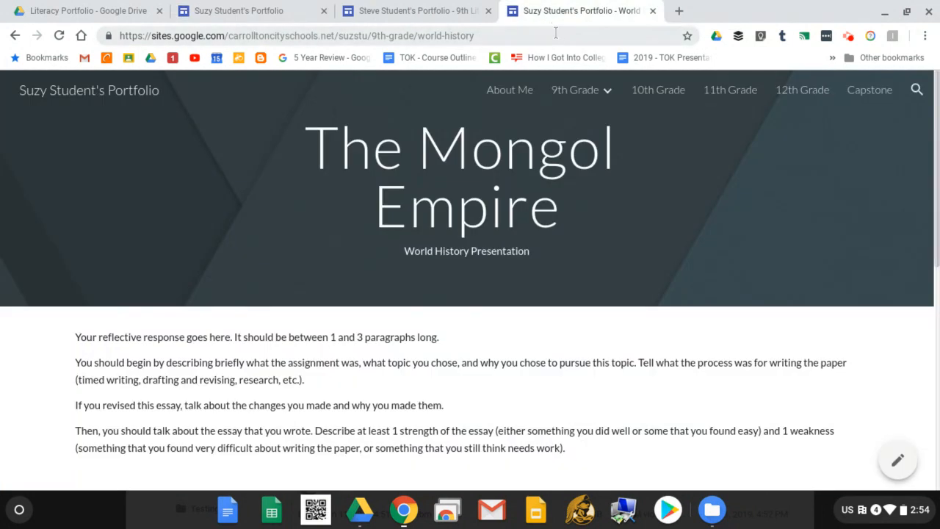
left_click(59, 35)
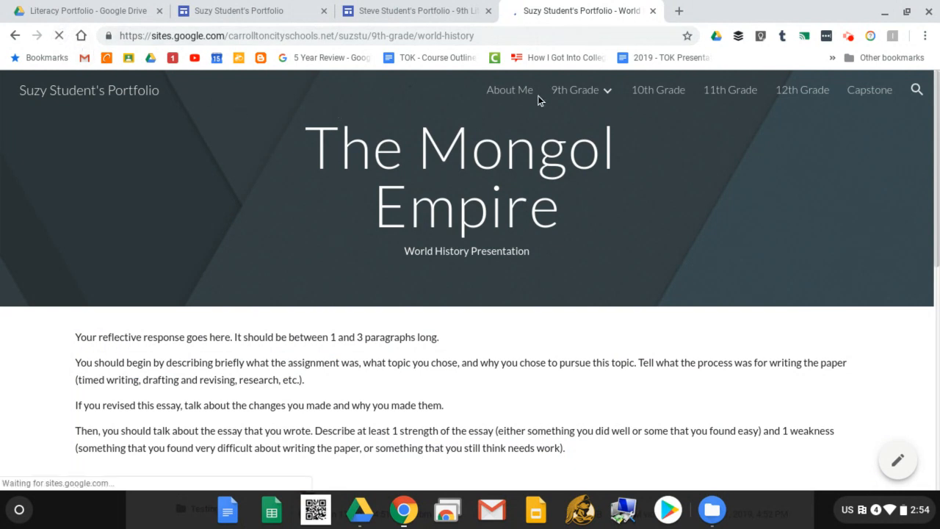